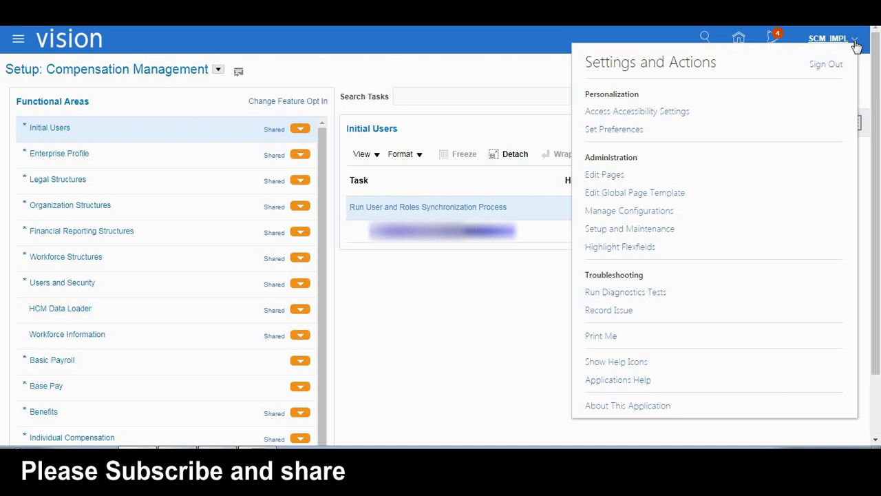
- Go to the Setup and Maintenance work area and open its task search page
click(650, 230)
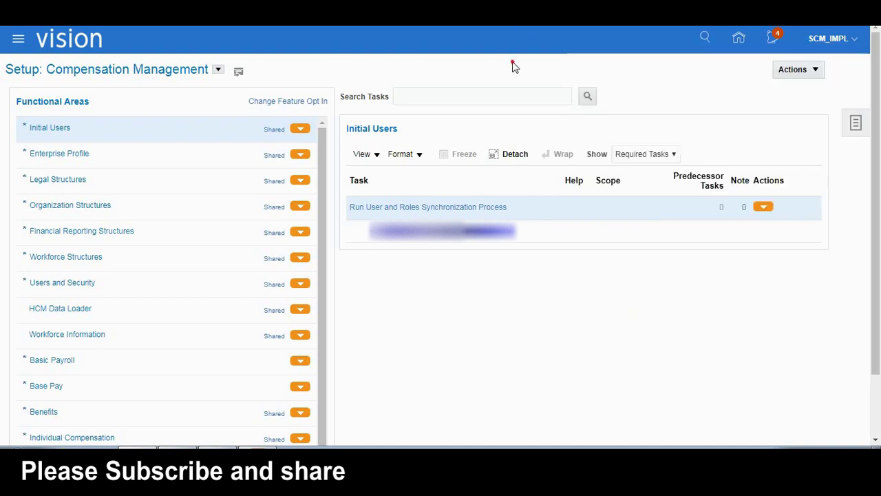
click(856, 41)
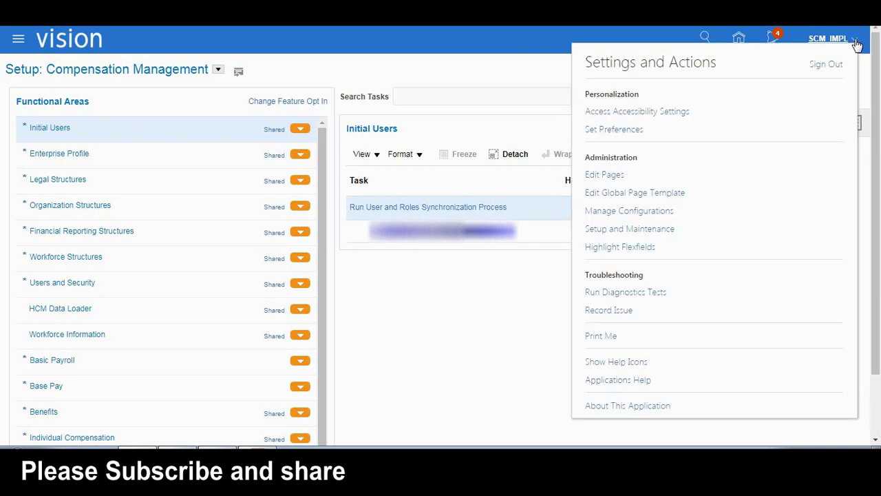
click(640, 231)
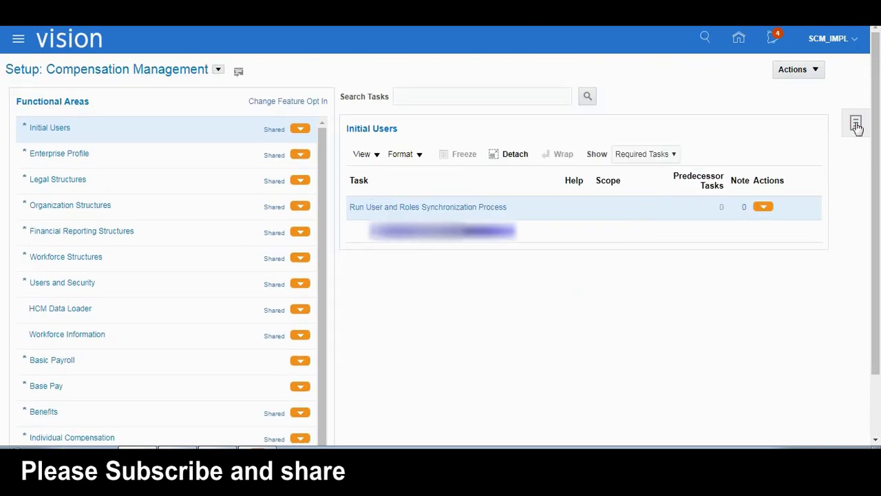
click(856, 124)
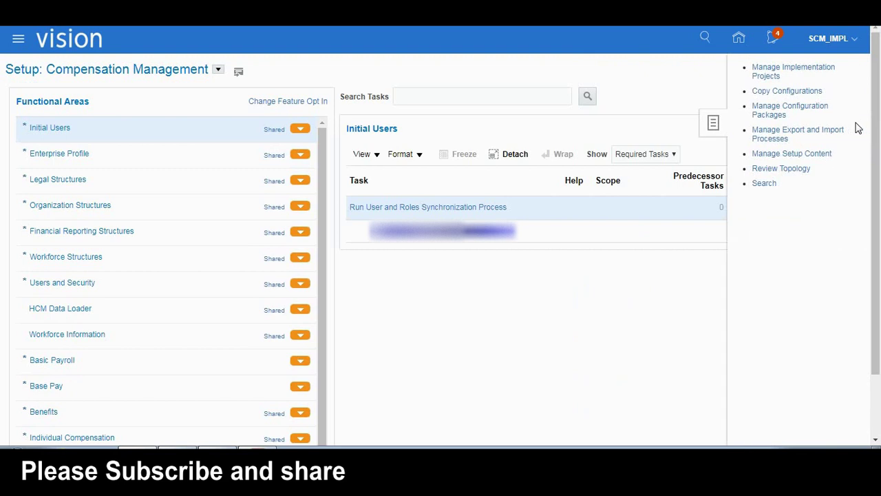
click(758, 181)
- Search the setup tasks for "Manage%process%Const%" and open the Manage Processing Constraints task
click(269, 95)
text(Mna)
key(BackSpace)
key(BackSpace)
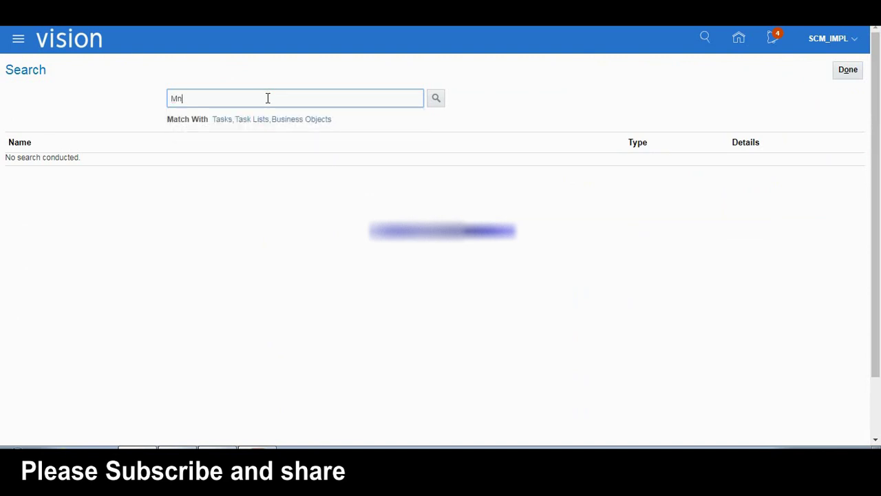
text(anage)
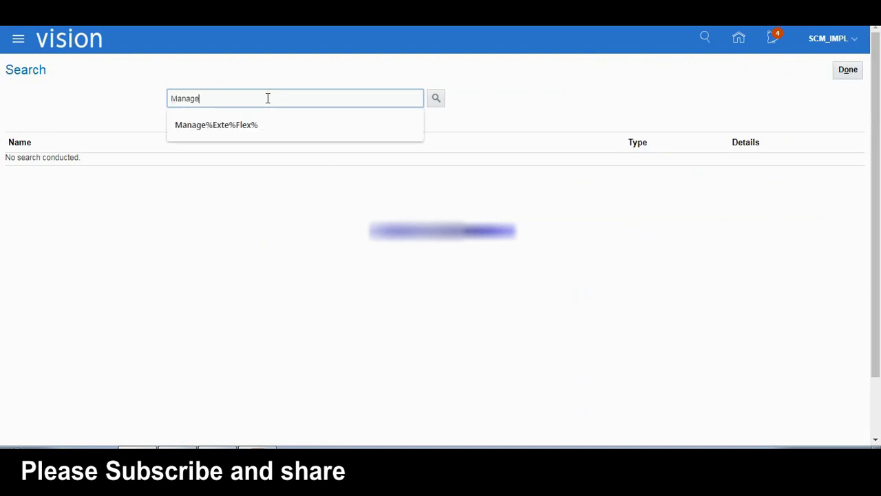
text(%process)
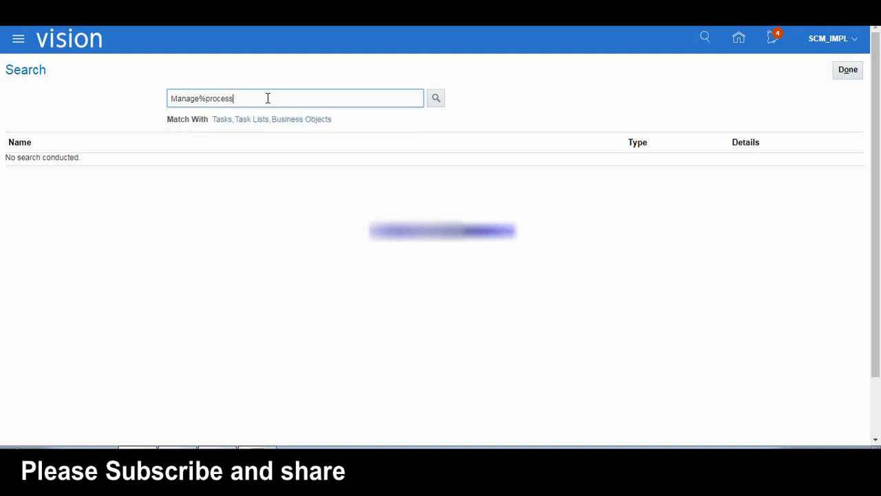
text(%Const%)
key(Return)
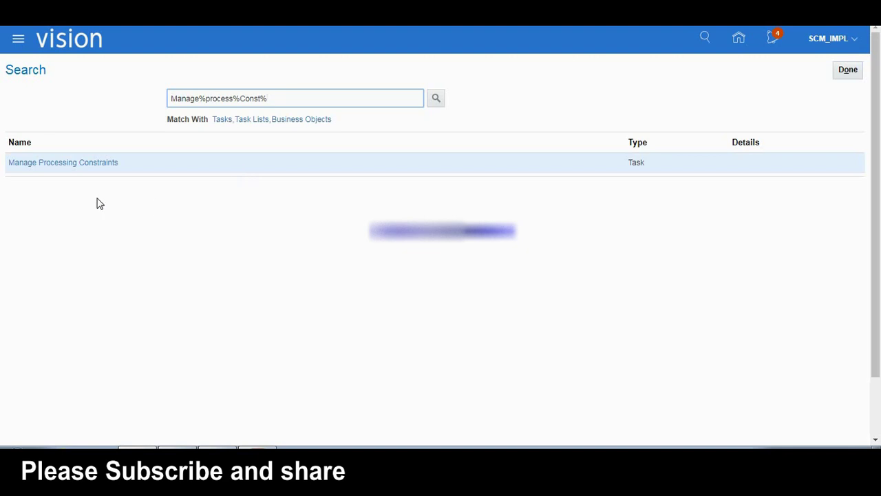
click(102, 163)
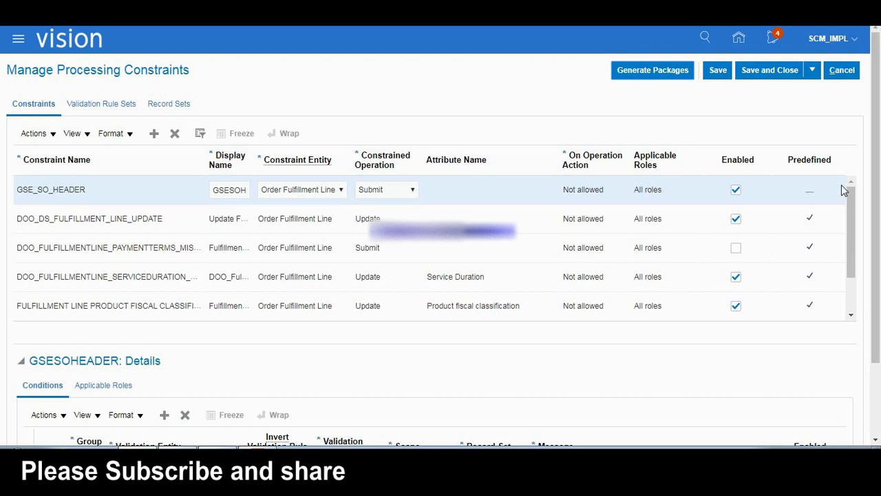
- Review the conditions and applicable roles of the GSE_SO_HEADER constraint
click(878, 216)
drag(878, 216, 879, 264)
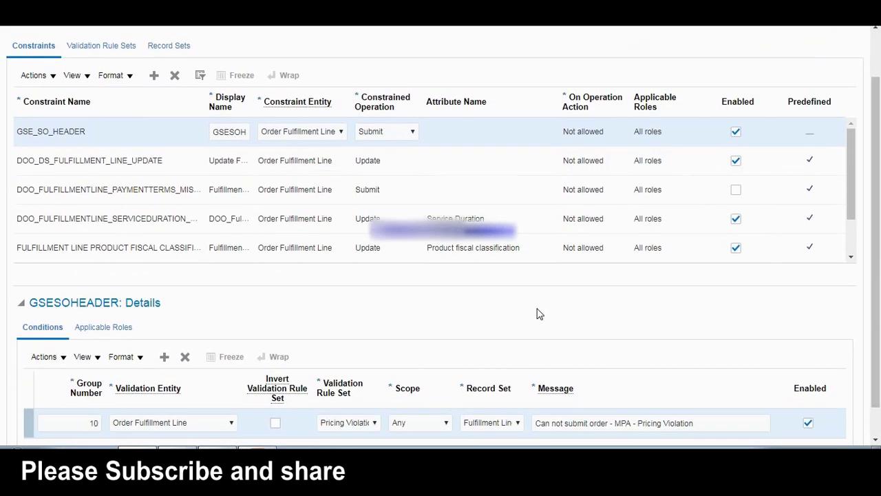
click(117, 328)
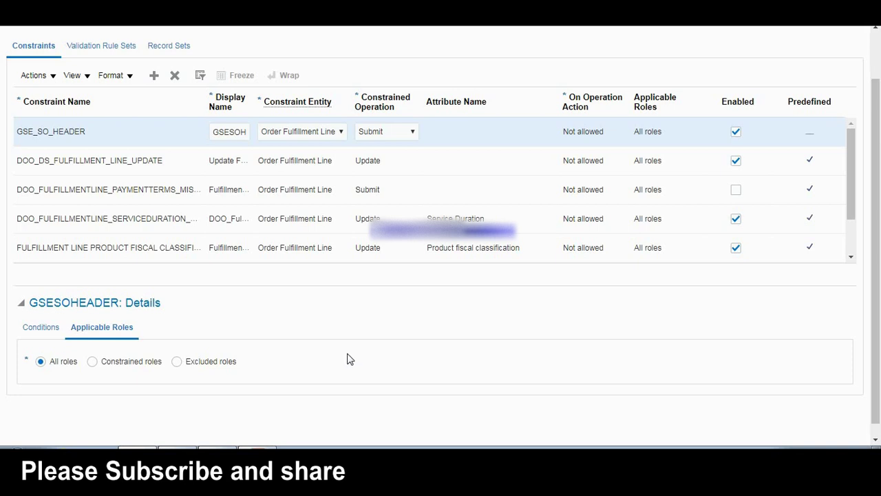
drag(875, 321, 878, 283)
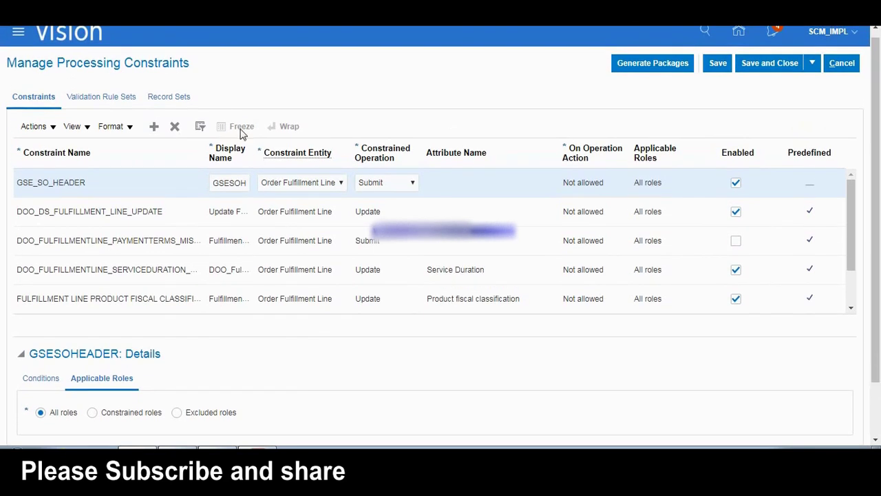
- Filter the record sets by the name Line, examine the Line Default Record Set, and turn off the filter row
click(177, 98)
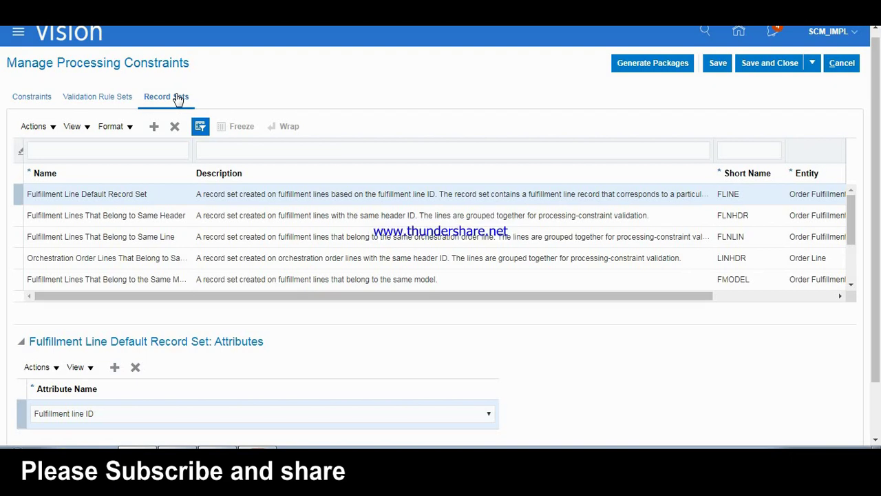
click(117, 152)
text(Lin)
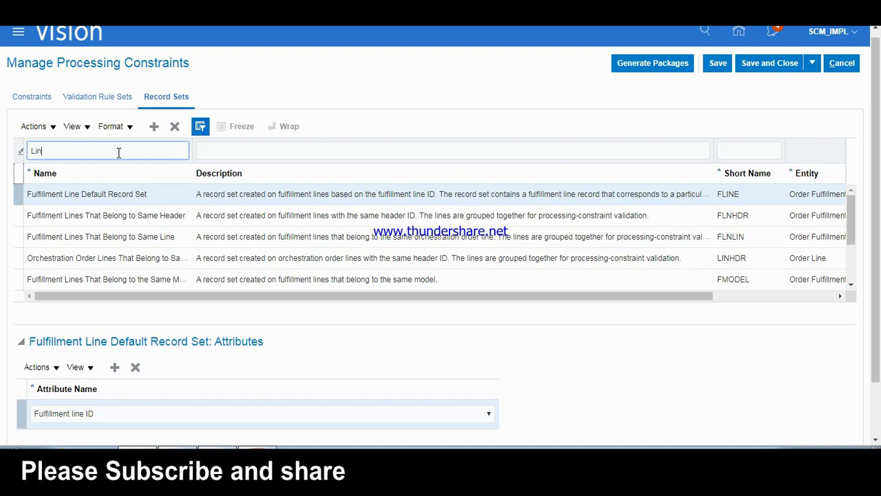
text(e)
key(Return)
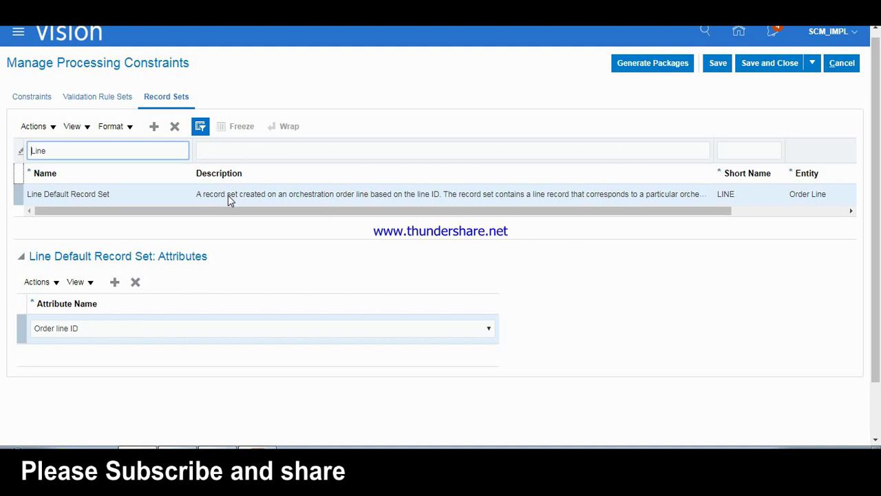
click(560, 331)
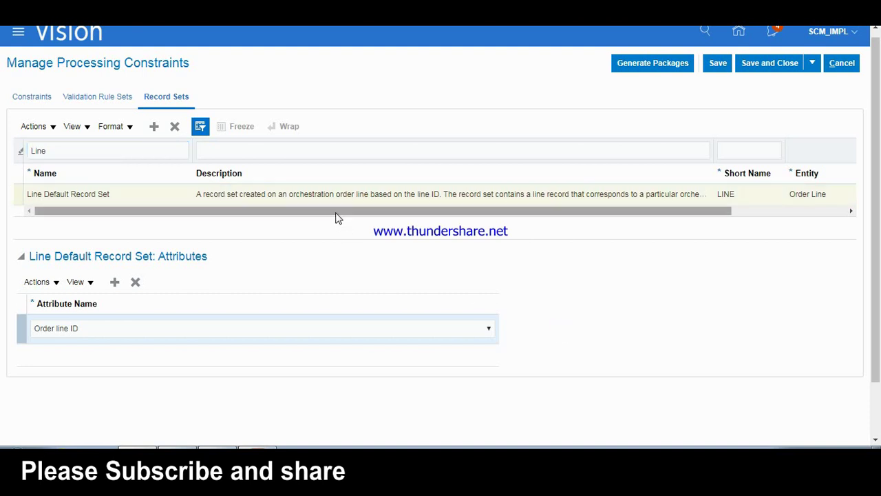
click(96, 194)
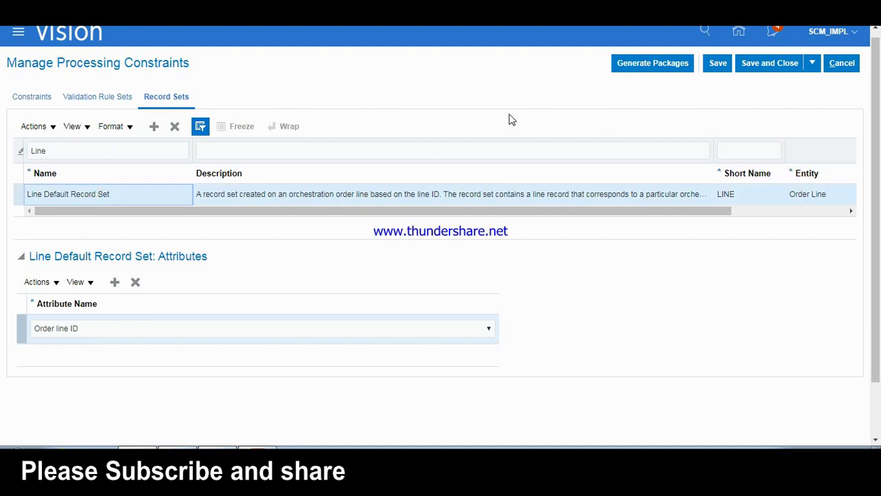
click(148, 153)
click(199, 128)
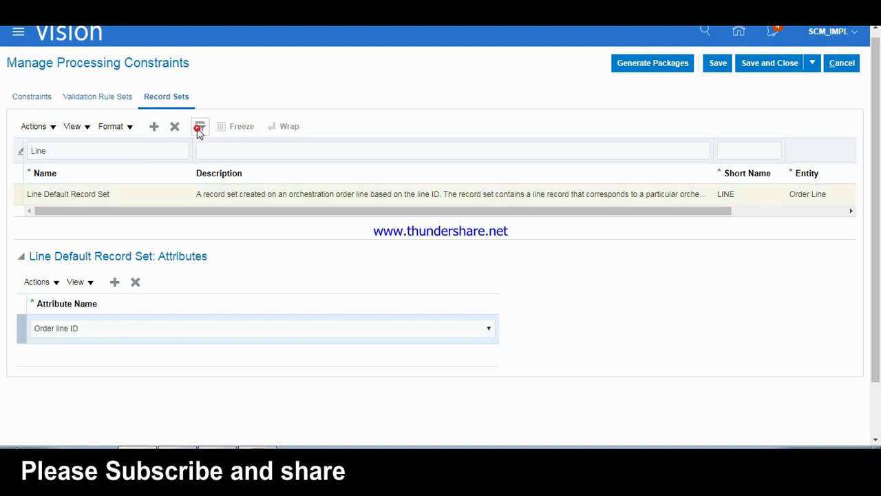
- Hide the filter row of the validation rule sets and add a new validation rule set row
click(115, 103)
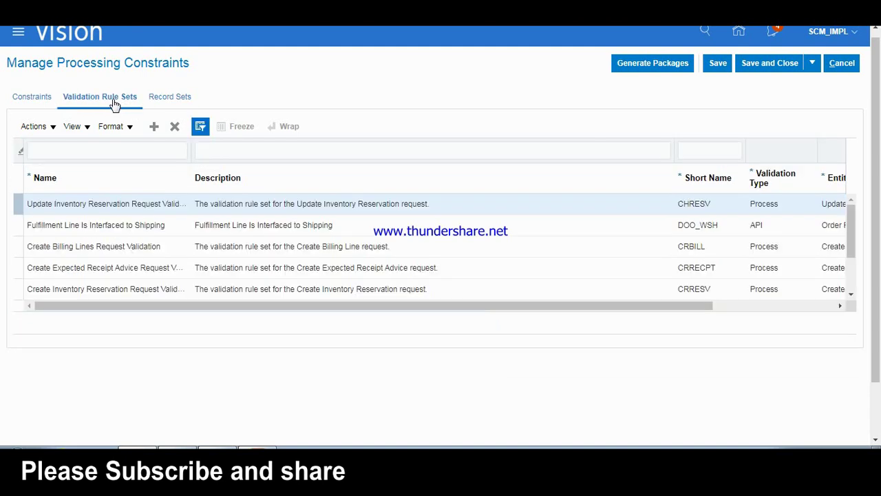
click(201, 128)
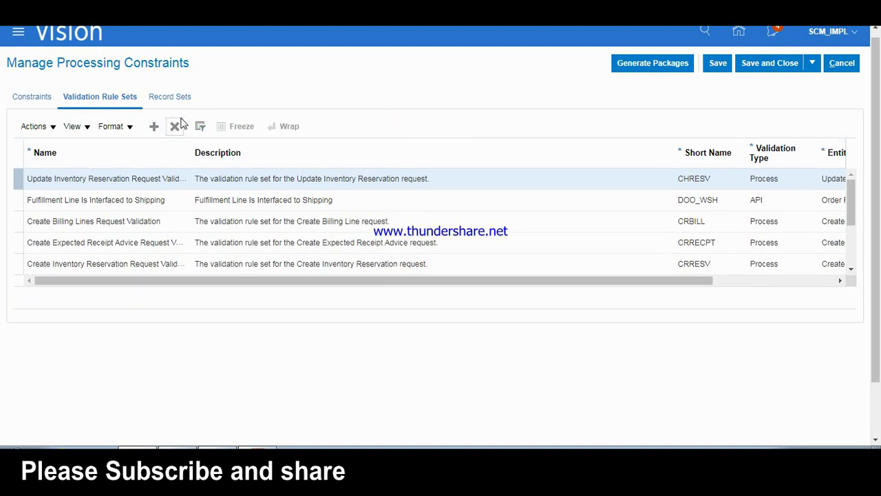
click(146, 128)
click(154, 129)
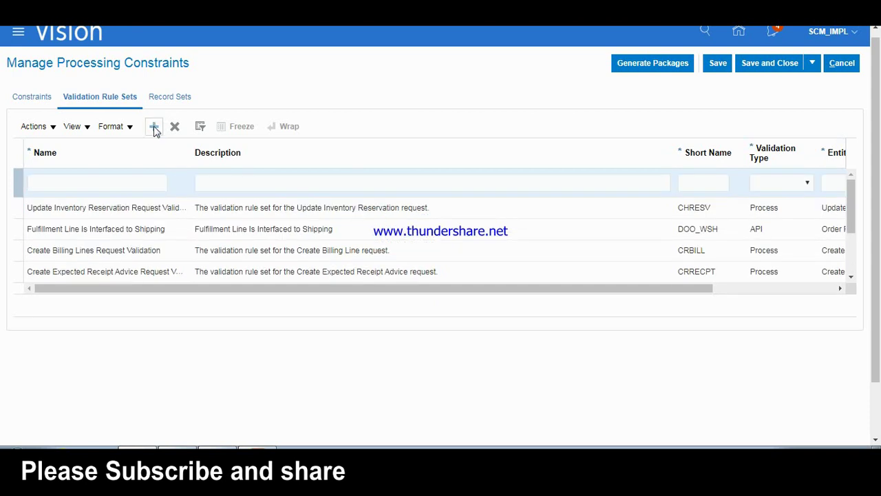
- Enter TEST as the name, description and short name of the new validation rule set
click(101, 183)
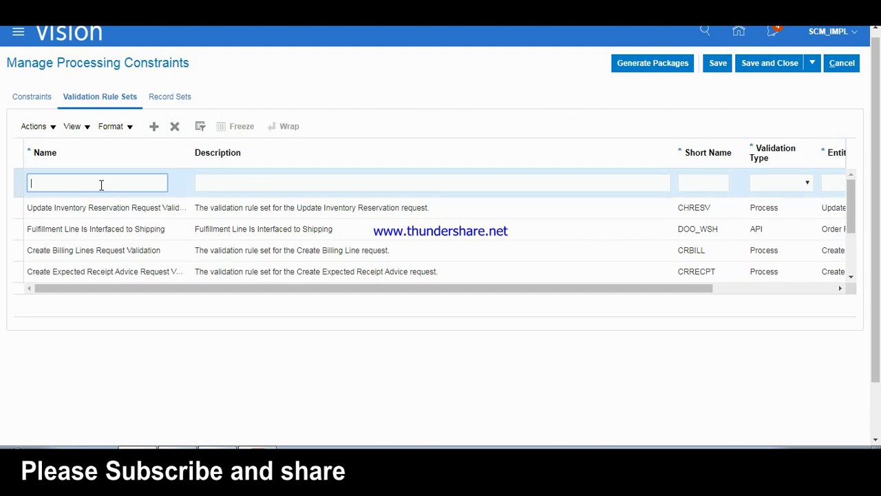
text(TEST)
click(101, 183)
key(Tab)
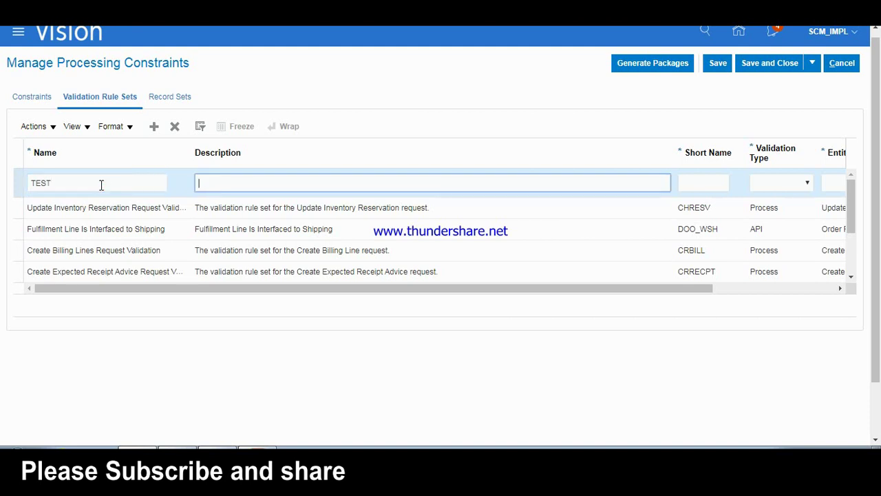
text(TEST)
key(Tab)
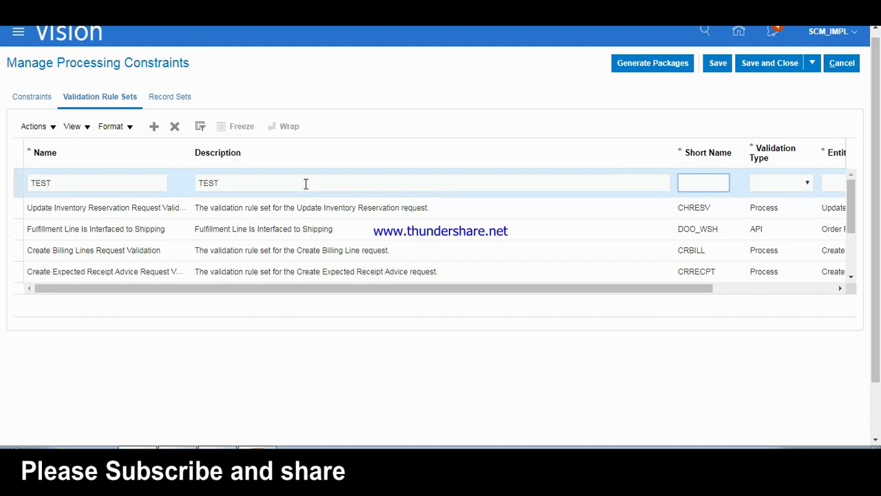
text(EST)
key(Tab)
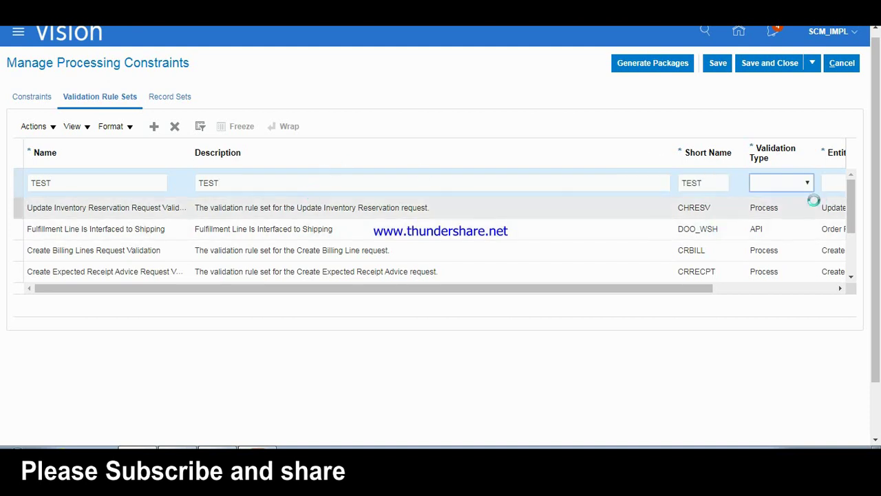
- Try the API and Process validation types for the TEST rule set
click(809, 183)
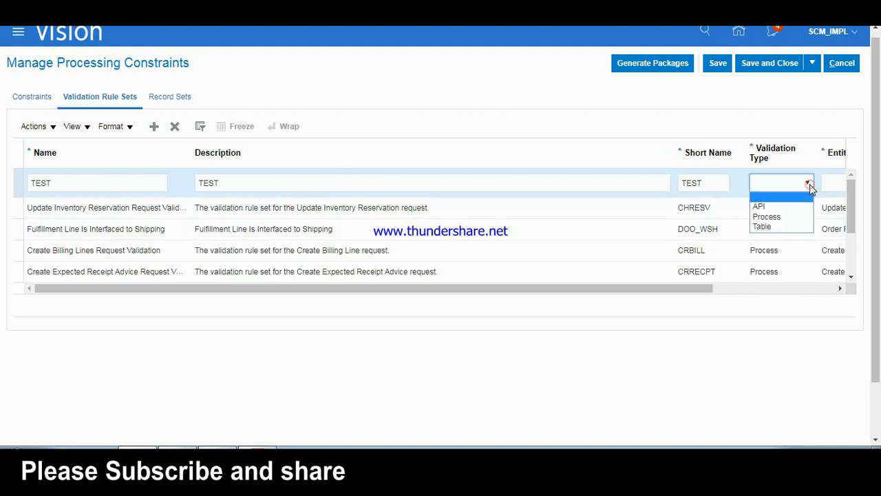
click(761, 205)
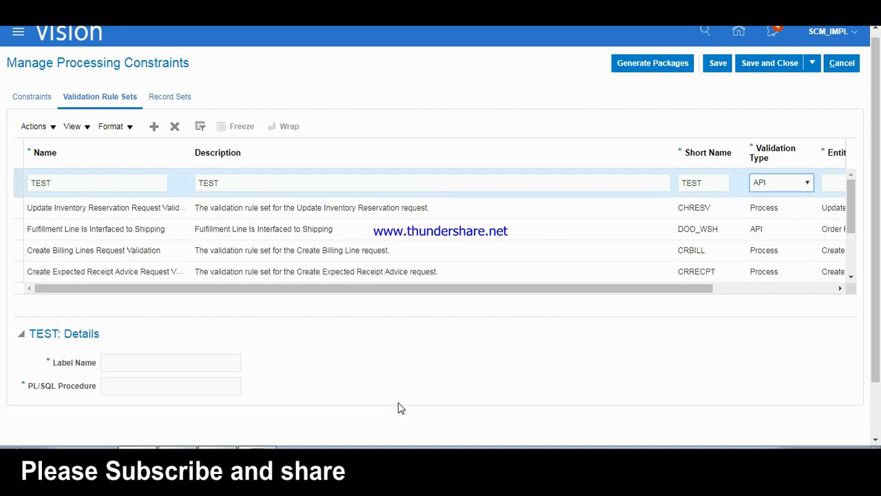
click(806, 182)
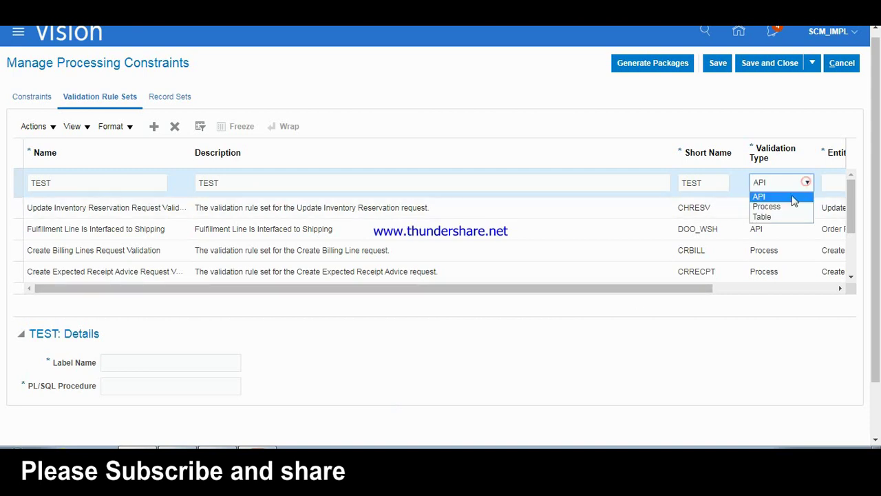
click(769, 206)
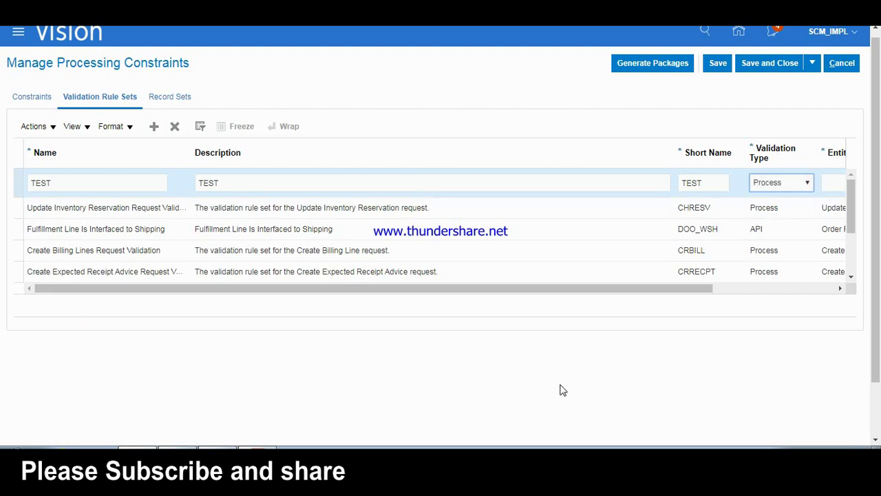
- Set the TEST rule set's validation type to Table and its entity to Order Fulfillment Line
click(807, 183)
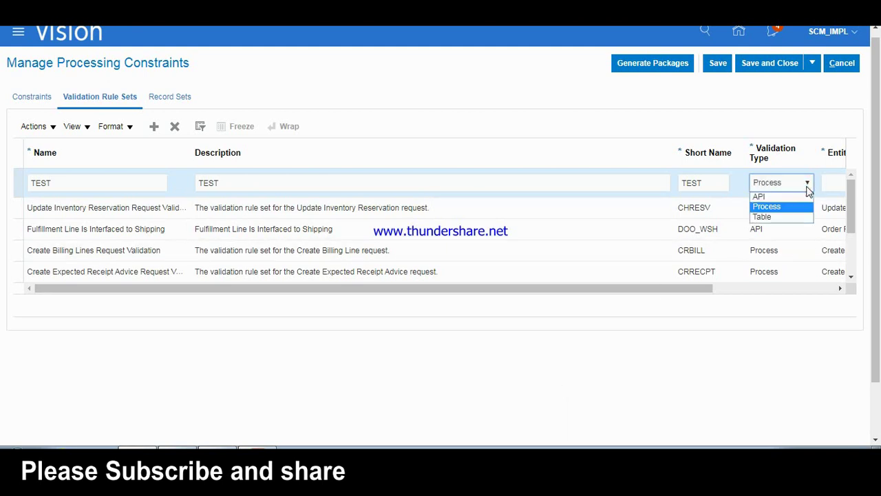
click(777, 217)
double_click(775, 215)
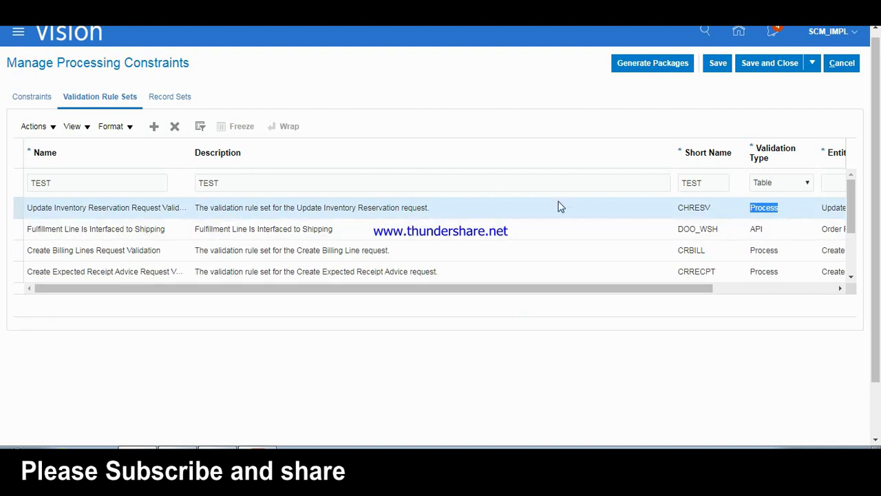
click(559, 180)
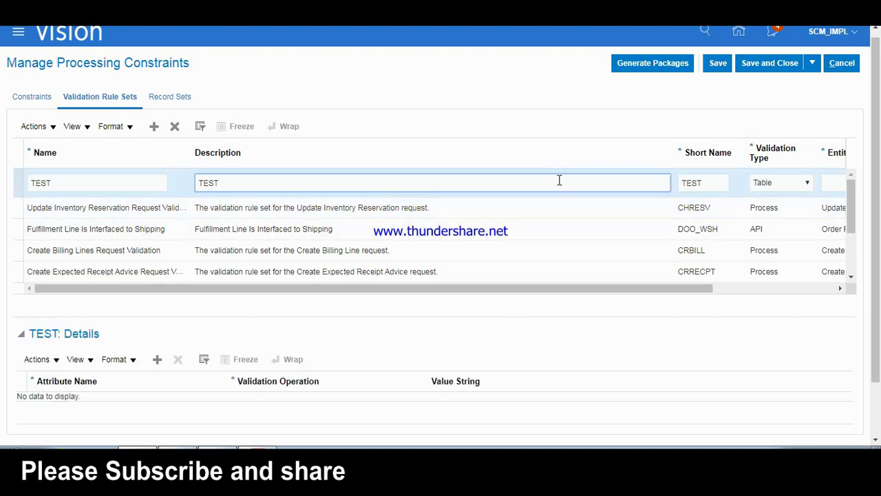
drag(559, 287, 722, 295)
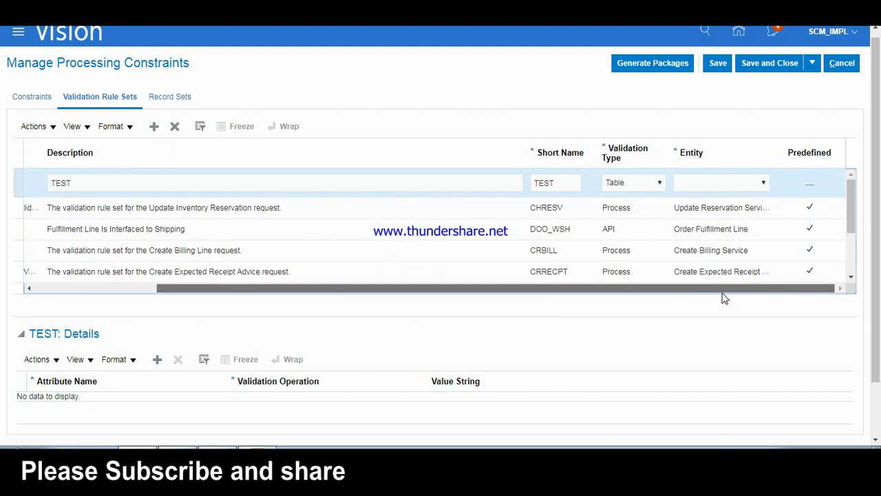
click(760, 185)
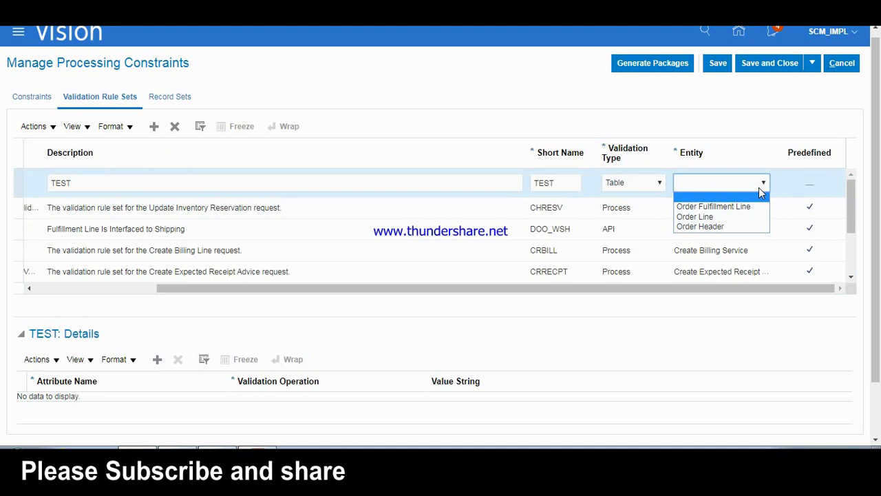
click(721, 208)
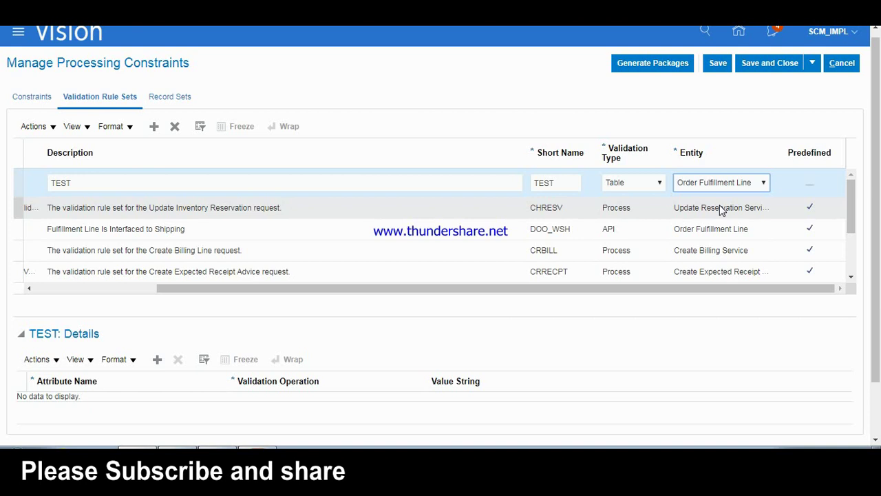
- Add a detail row to the TEST rule set with Ordered quantity as its attribute name
click(693, 290)
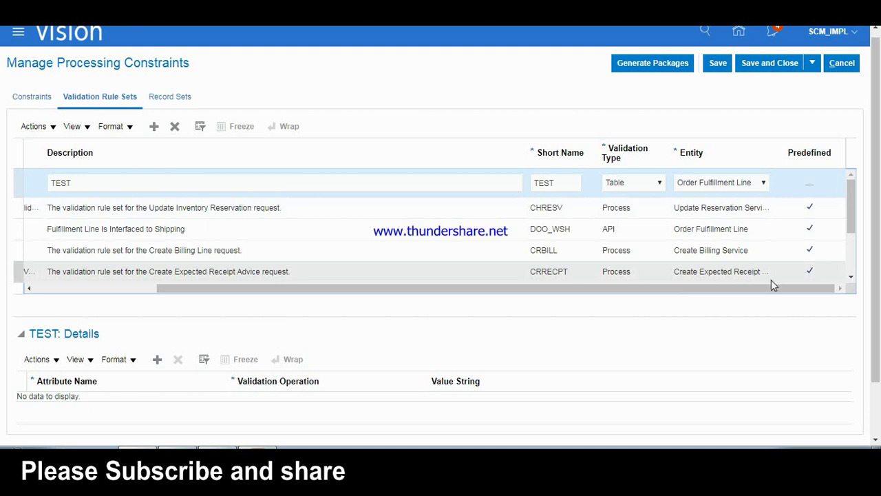
drag(749, 289, 366, 313)
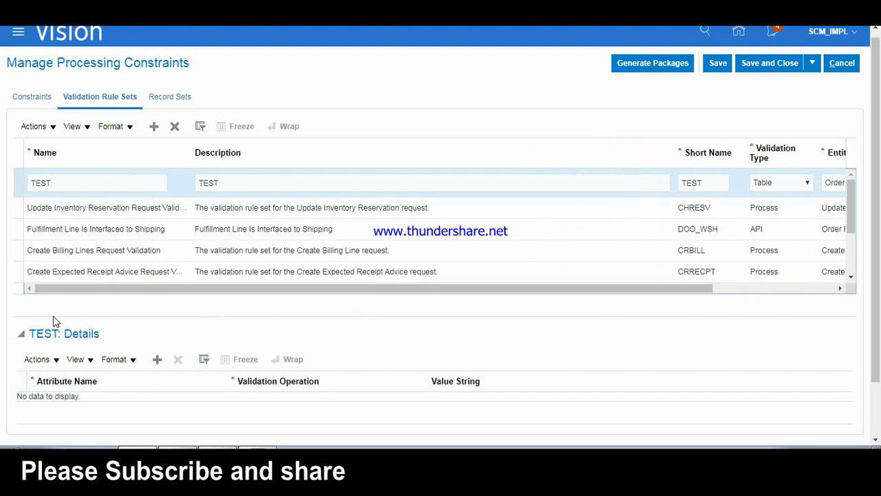
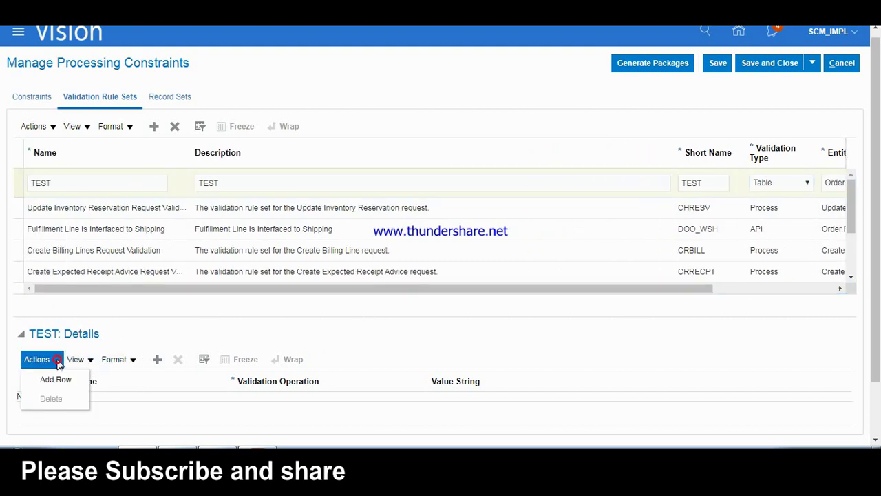
click(58, 378)
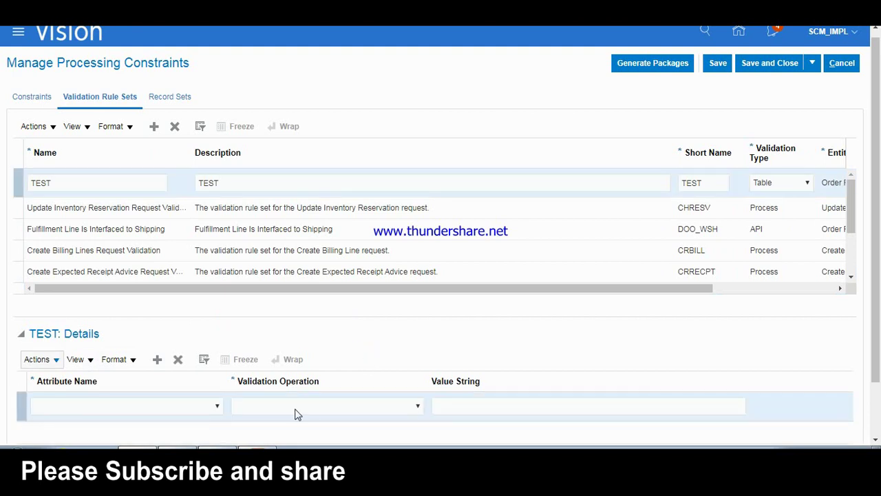
click(218, 407)
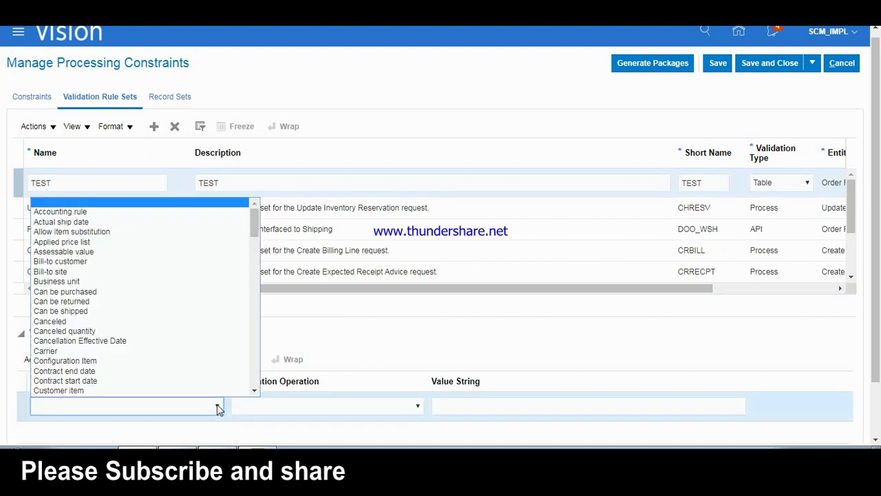
key(o)
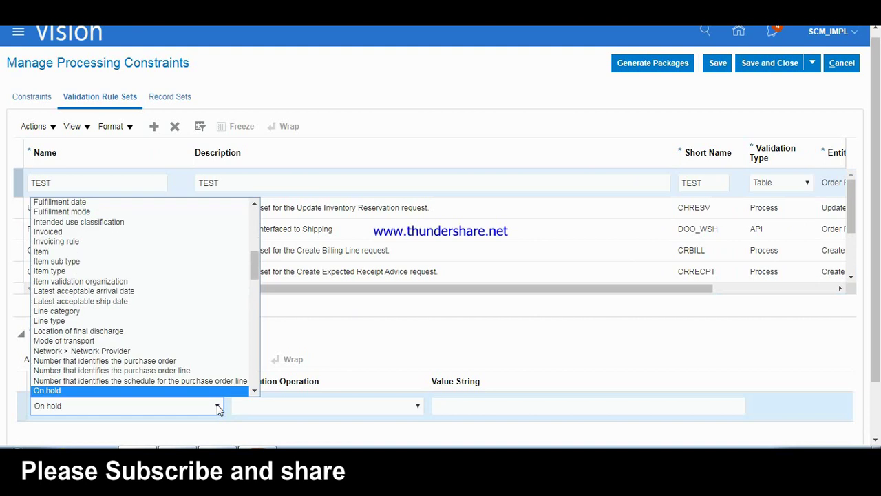
click(254, 392)
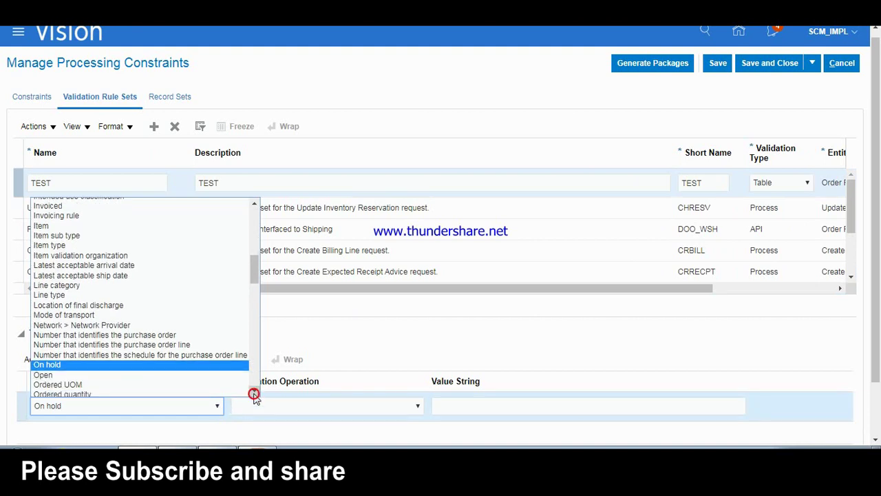
click(254, 392)
click(254, 393)
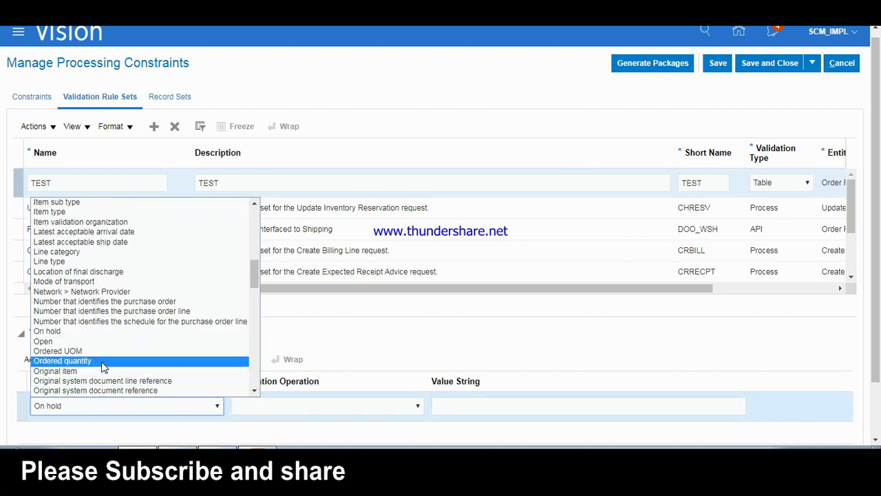
click(103, 360)
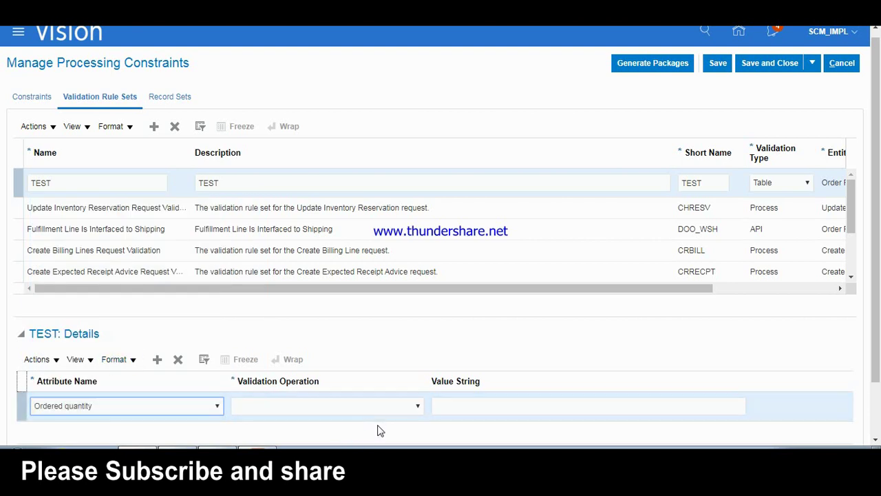
- Set the Ordered quantity rule's validation operation to Greater than with a value of 1000
click(400, 405)
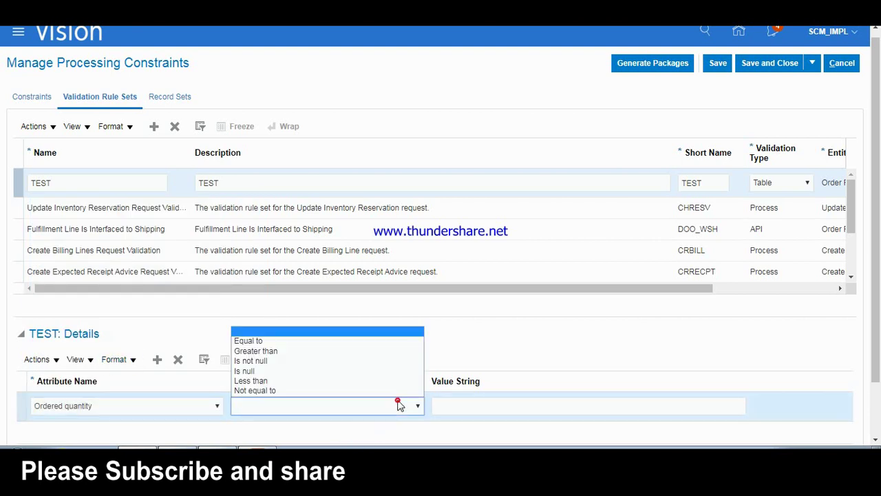
click(302, 351)
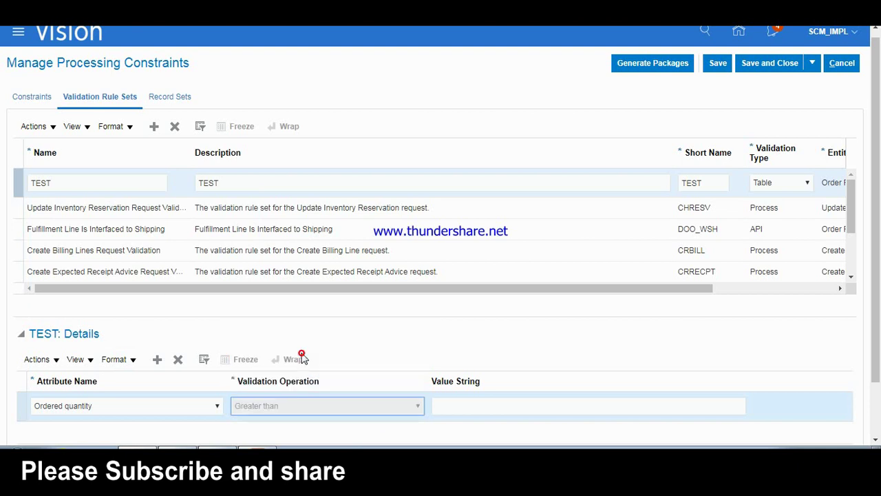
click(503, 407)
text(1000)
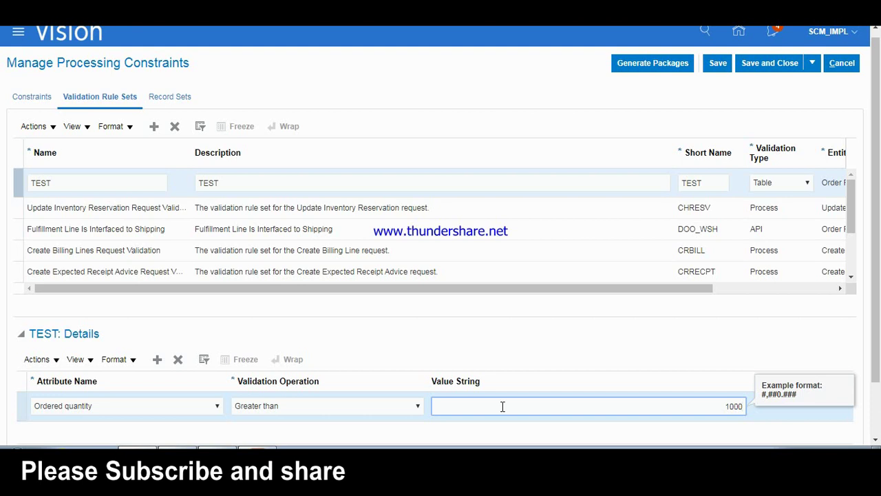
key(Tab)
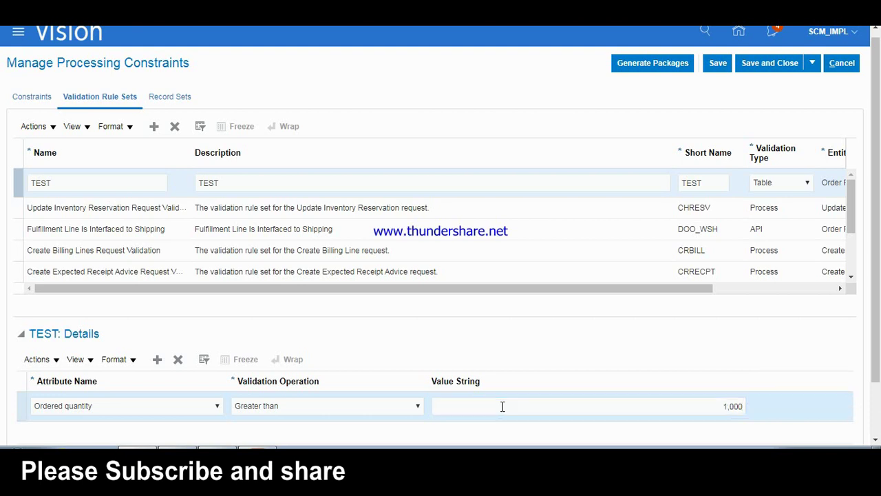
- Add a second detail row to the TEST rule set with Line type as its attribute name
click(56, 361)
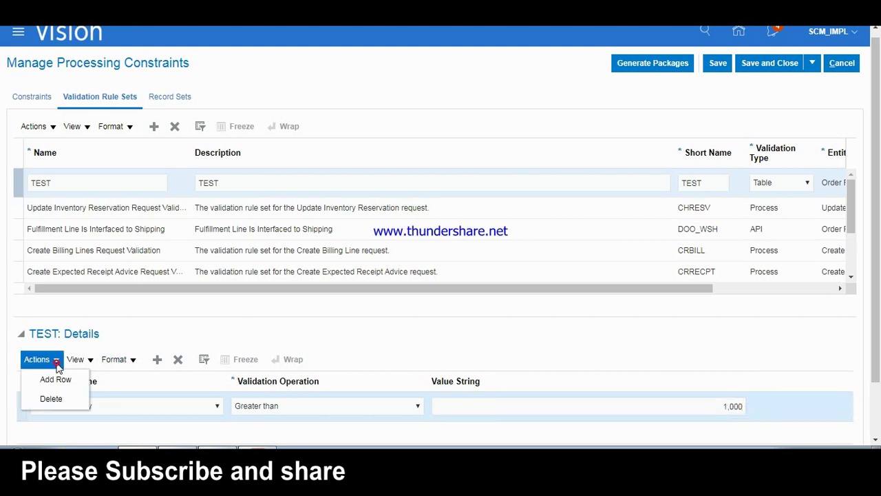
click(56, 379)
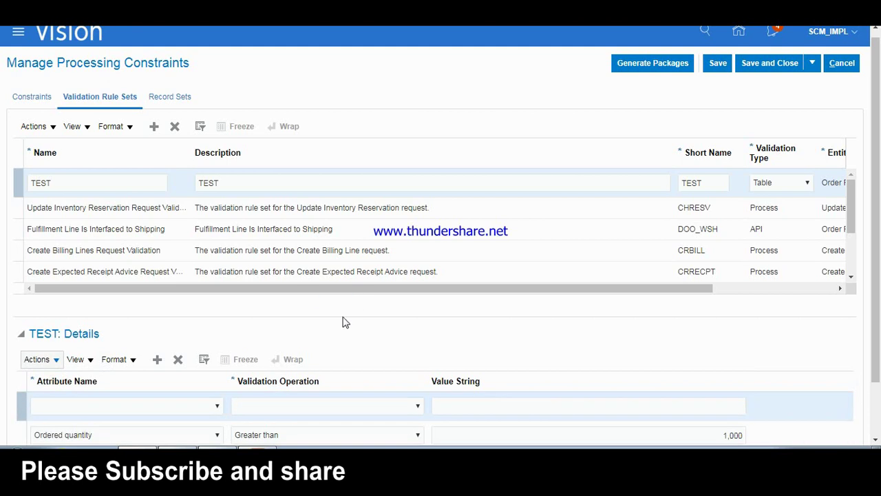
click(217, 407)
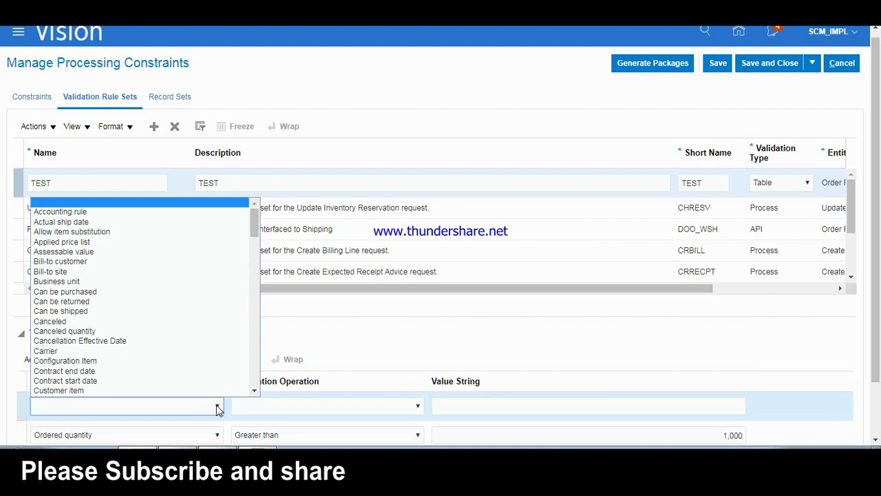
key(l)
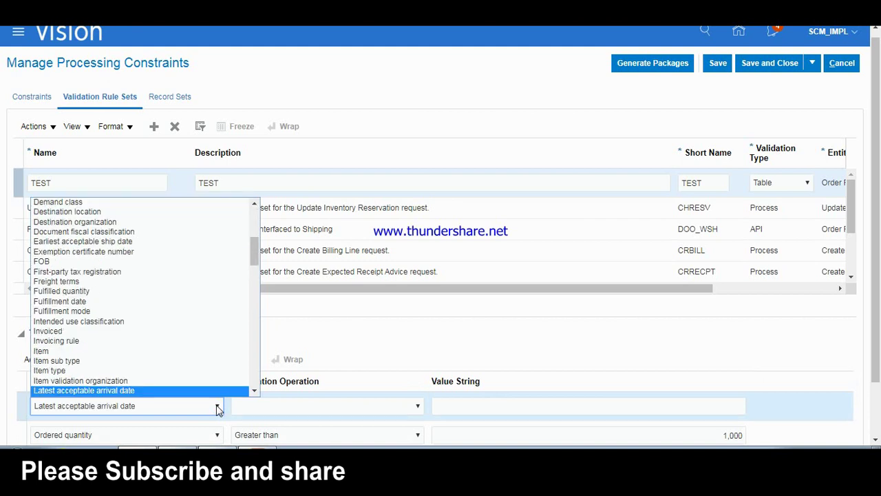
key(i)
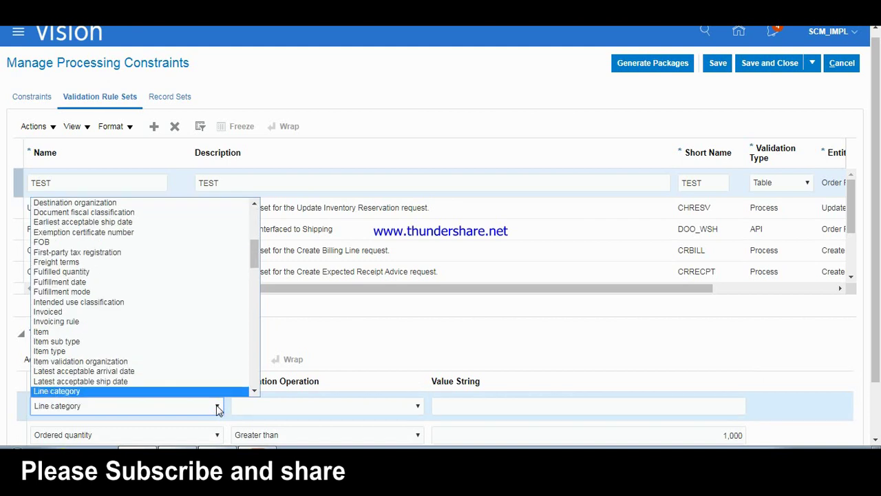
click(254, 391)
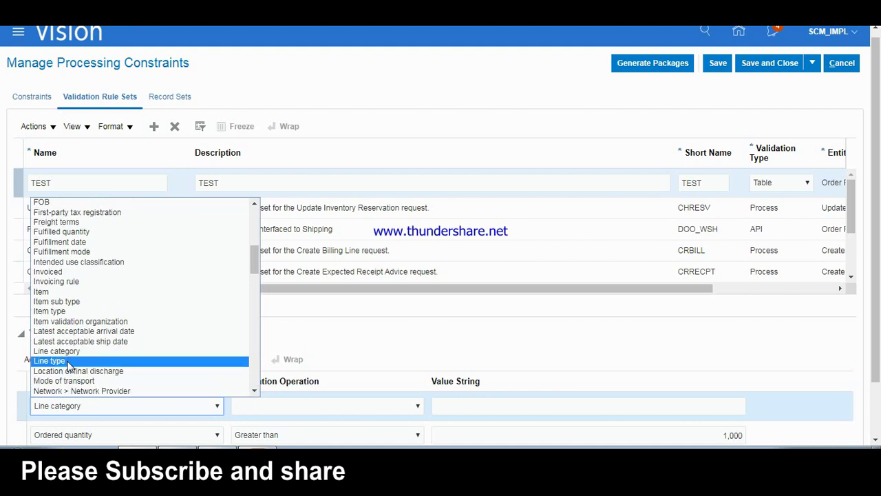
click(61, 365)
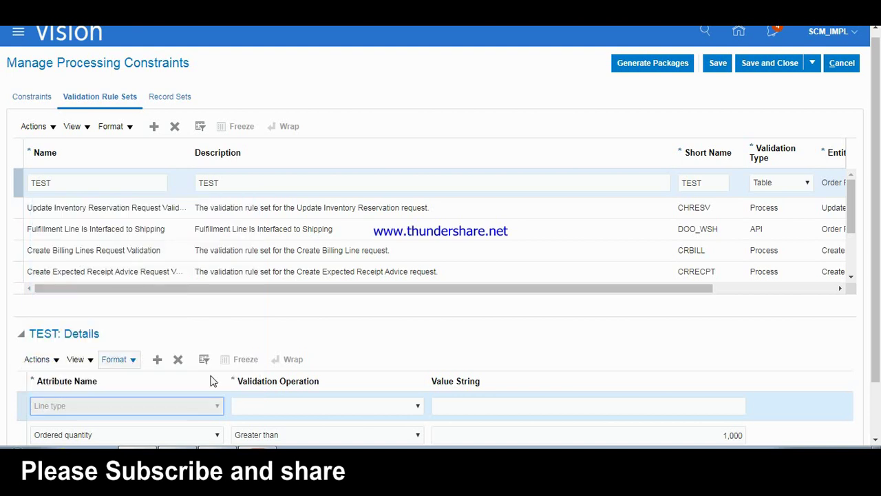
- Set the Line type rule's validation operation to Equal to with the value Buy
click(417, 405)
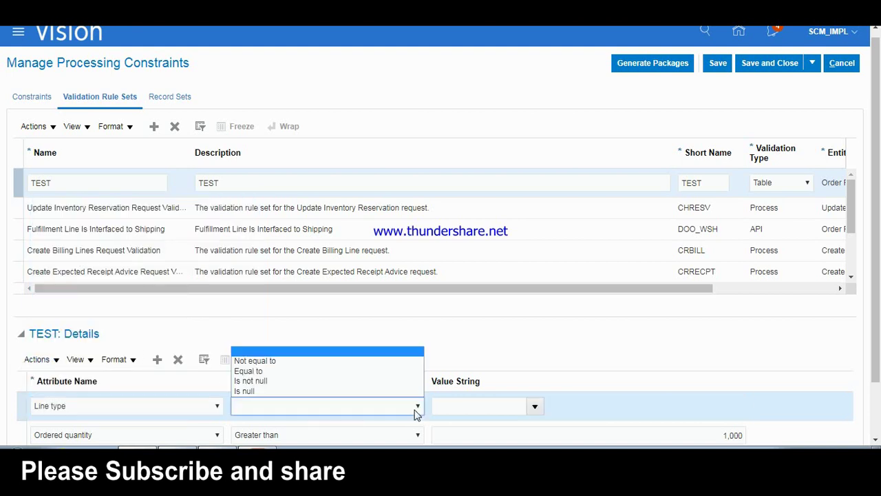
click(272, 372)
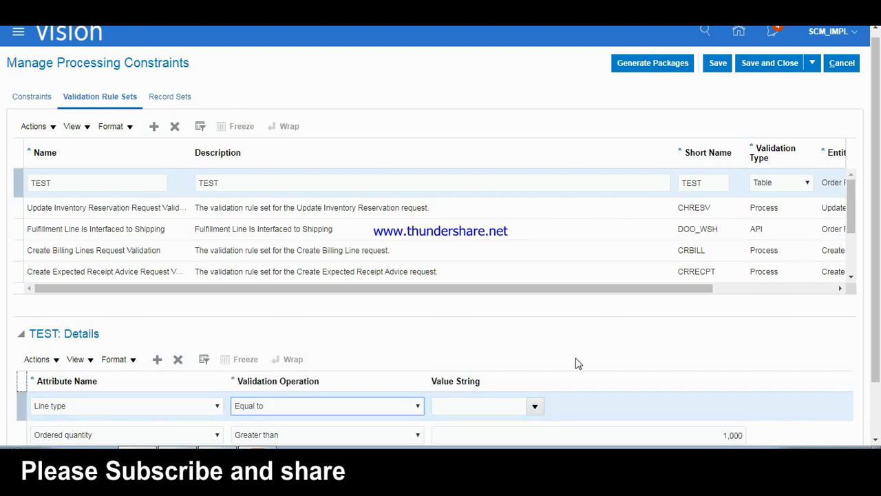
click(537, 406)
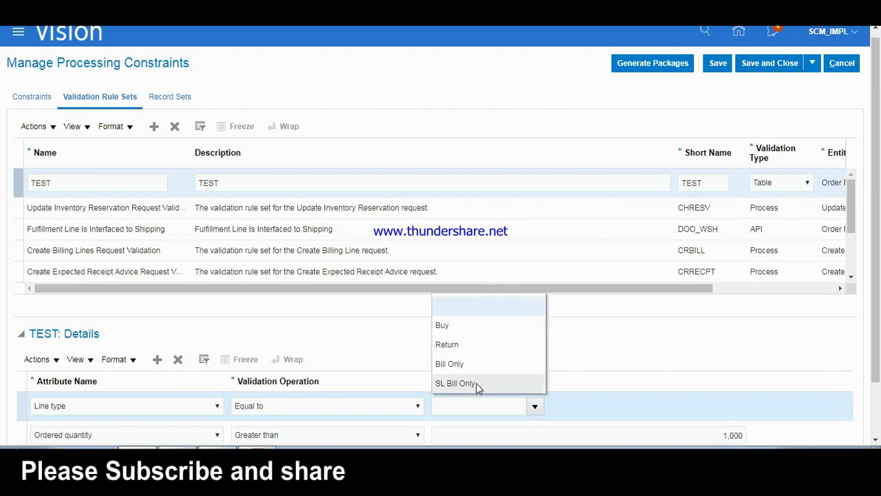
click(459, 325)
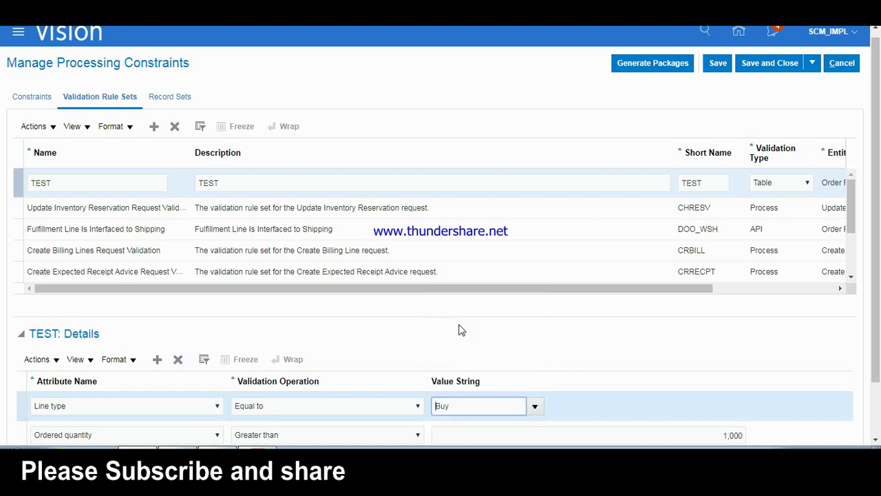
- Save the TEST validation rule set and generate the constraint validation packages
drag(879, 285, 878, 338)
scroll(879, 338, up, 2)
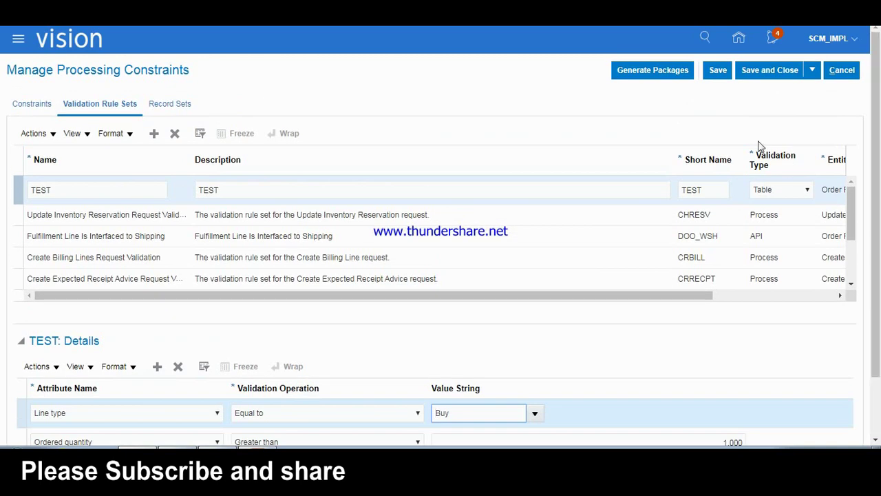
click(718, 70)
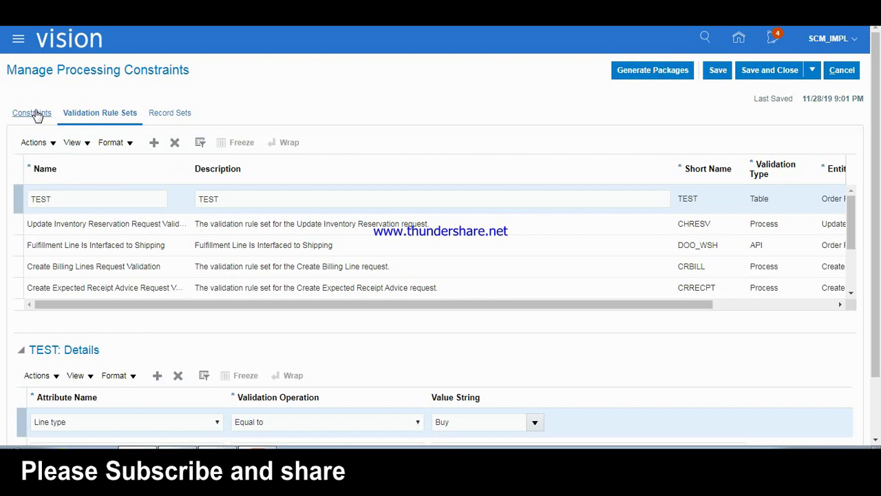
click(647, 72)
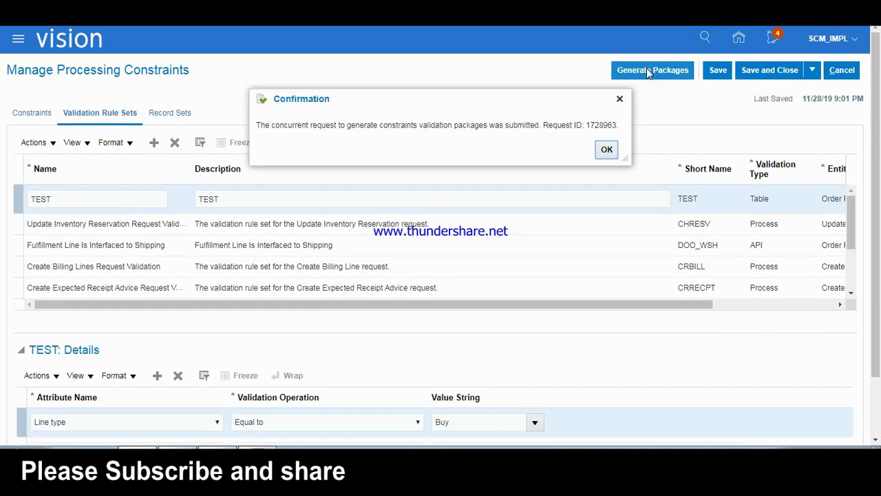
click(601, 152)
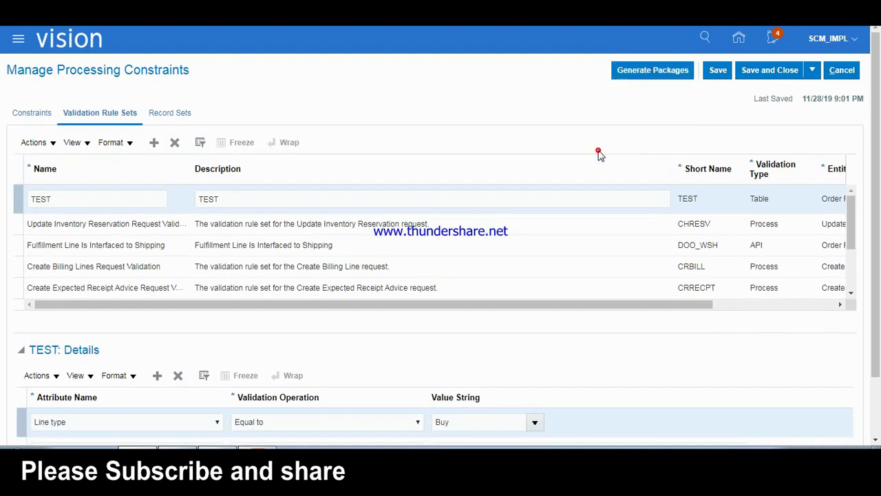
- Add a new row to the processing constraints and name the constraint CS_GREATER_THAN_1000
click(33, 114)
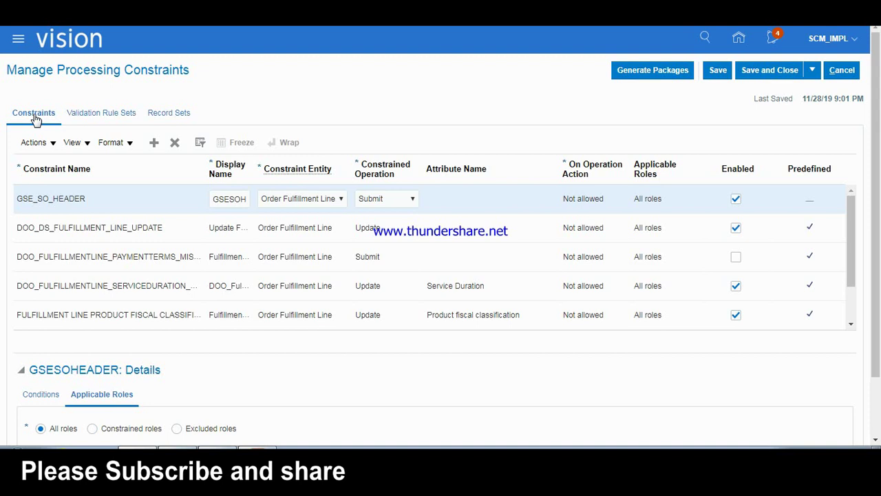
click(154, 143)
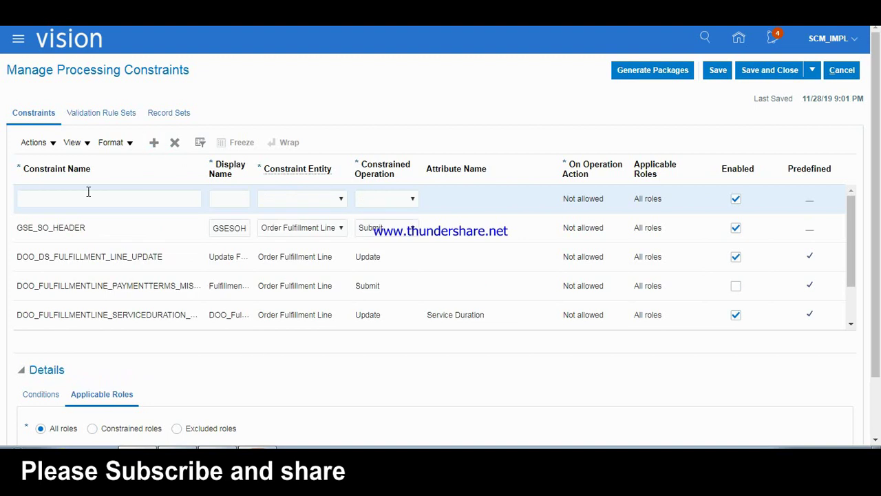
click(68, 198)
text(CS_)
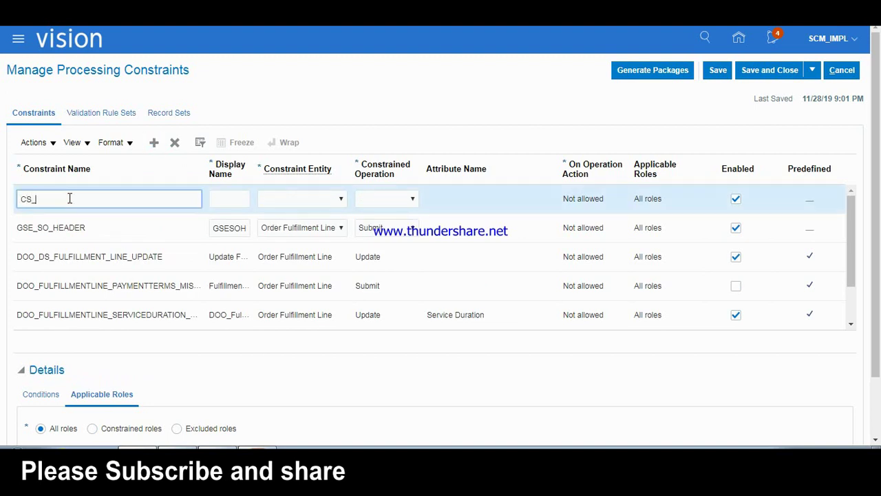
text(GREATER_THAN_1000)
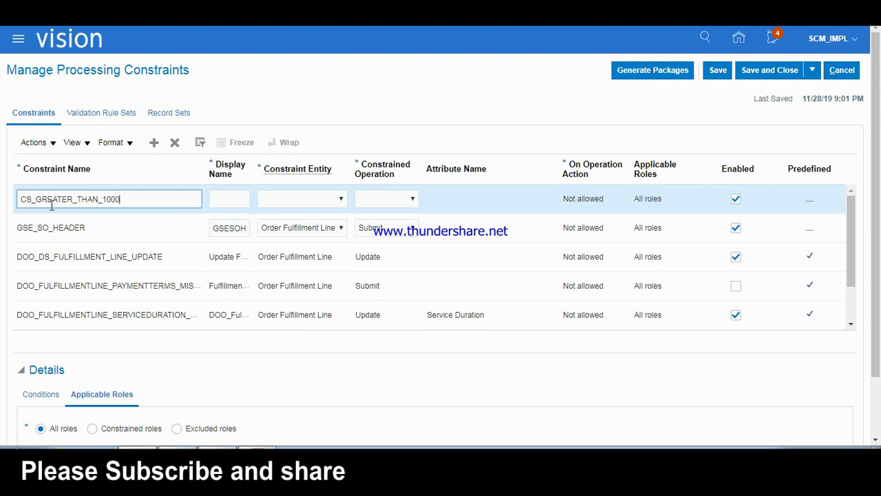
key(Tab)
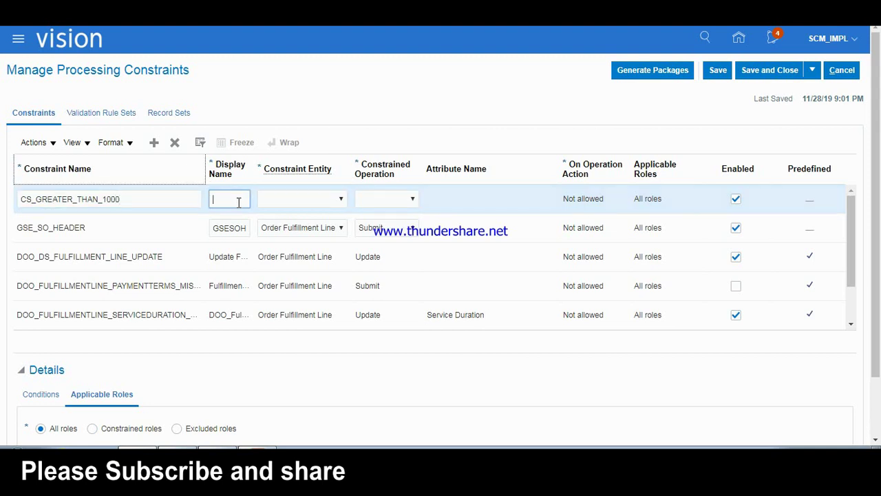
- Copy the constraint name CS_GREATER_THAN_1000 into the new constraint's display name
double_click(140, 199)
key(ctrl+c)
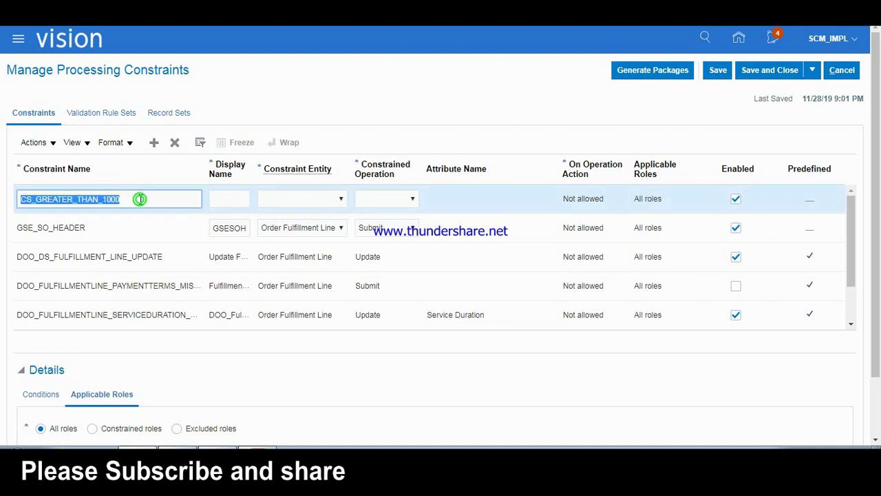
click(232, 199)
key(ctrl+v)
key(Tab)
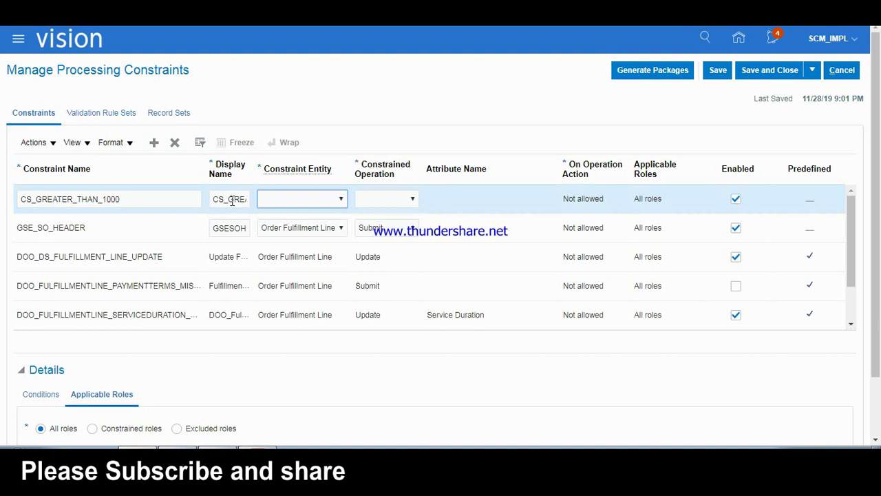
- Set the CS_GREATER_THAN_1000 constraint's entity to Order Fulfillment Line and its constrained operation to Submit
click(341, 199)
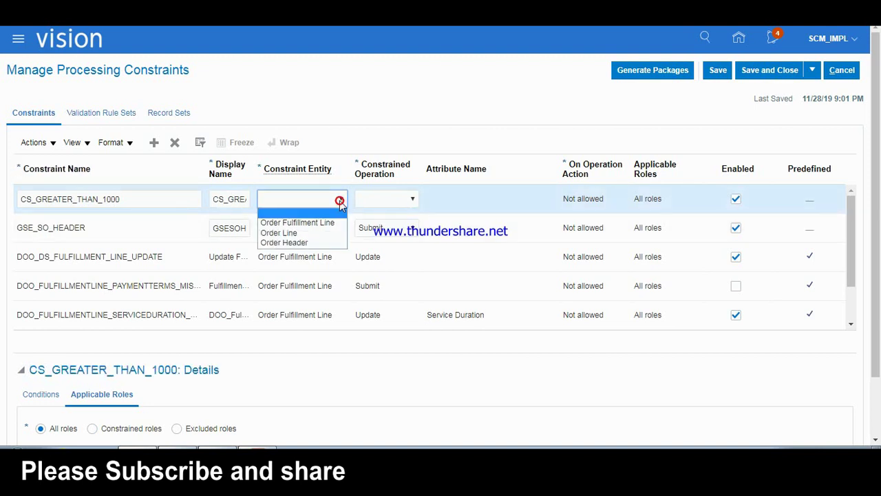
click(320, 223)
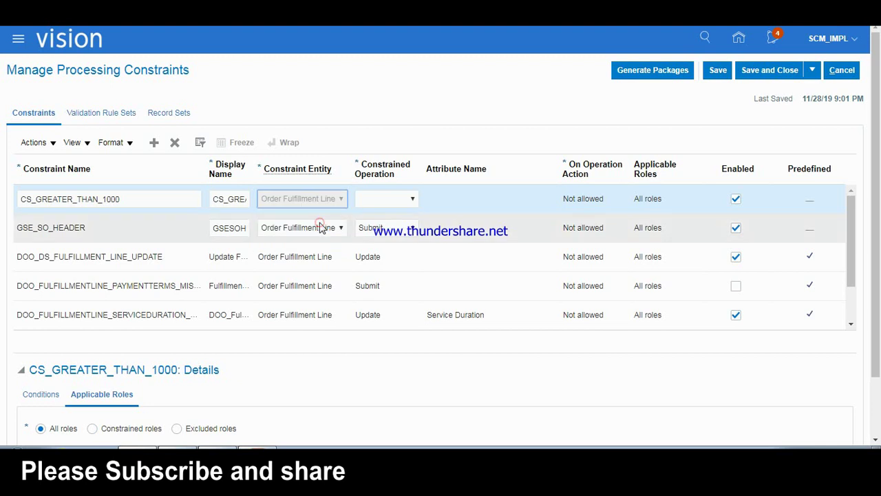
click(413, 199)
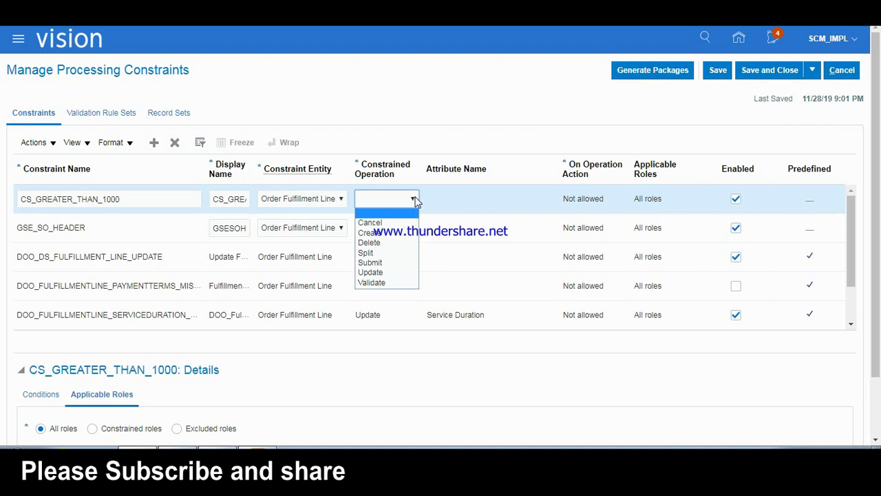
click(367, 261)
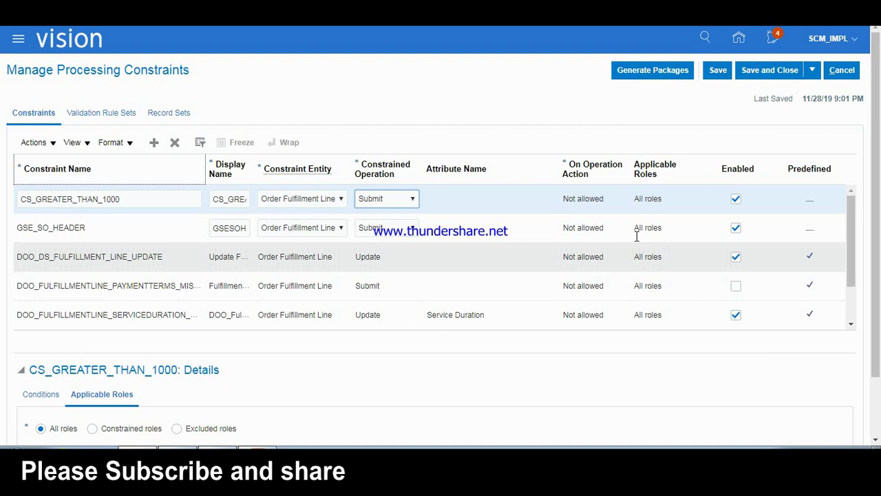
click(583, 199)
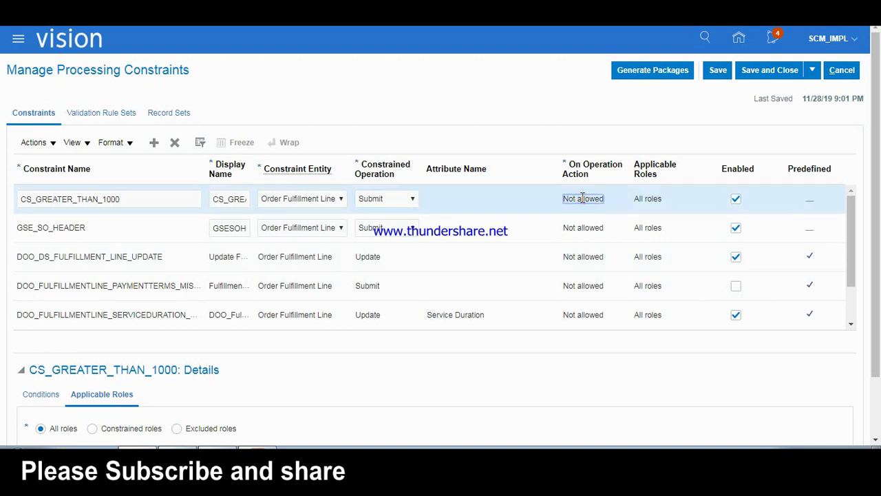
click(647, 198)
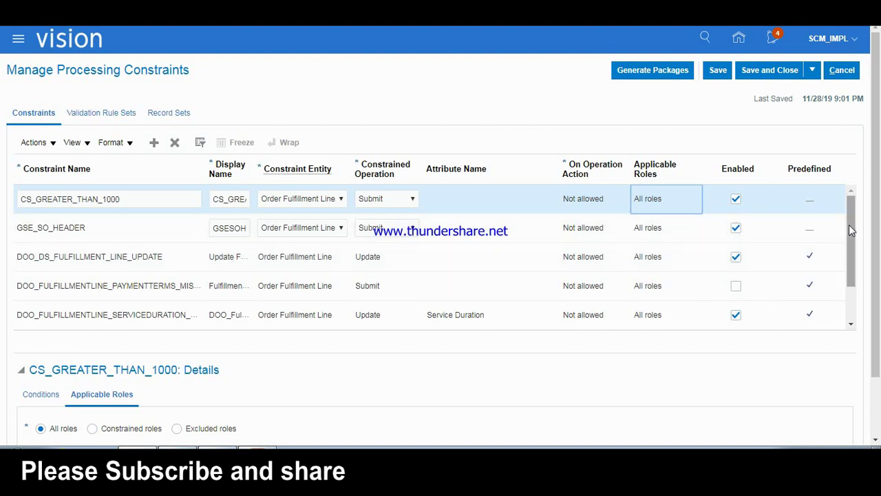
mouse_move(849, 224)
mouse_down()
mouse_move(849, 249)
mouse_move(849, 219)
mouse_up()
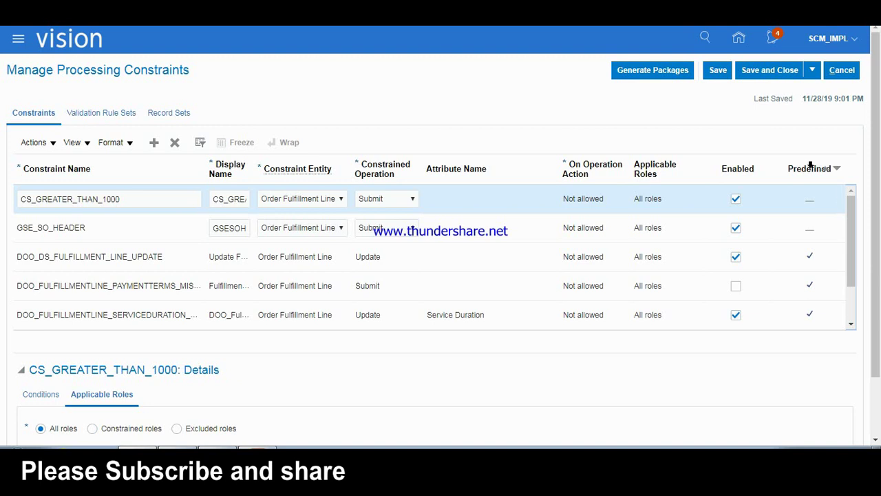
- Add a condition row to the CS_GREATER_THAN_1000 constraint and set its group number to 10
click(44, 395)
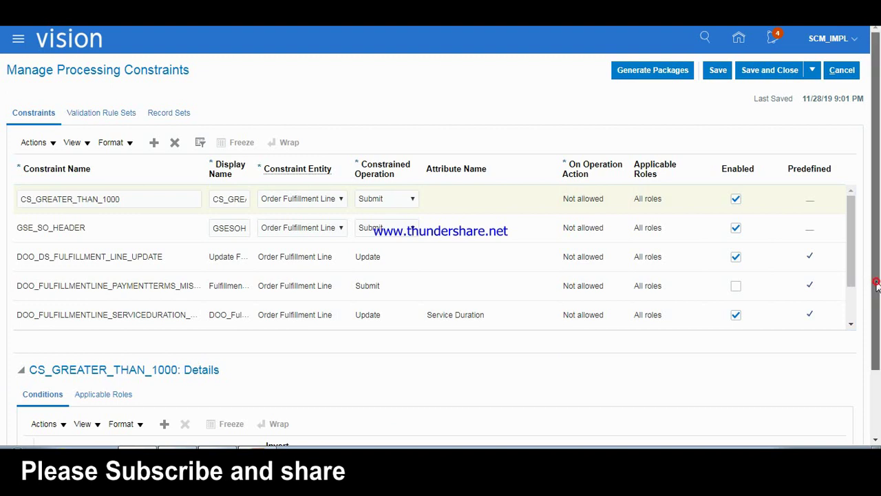
drag(877, 283, 878, 357)
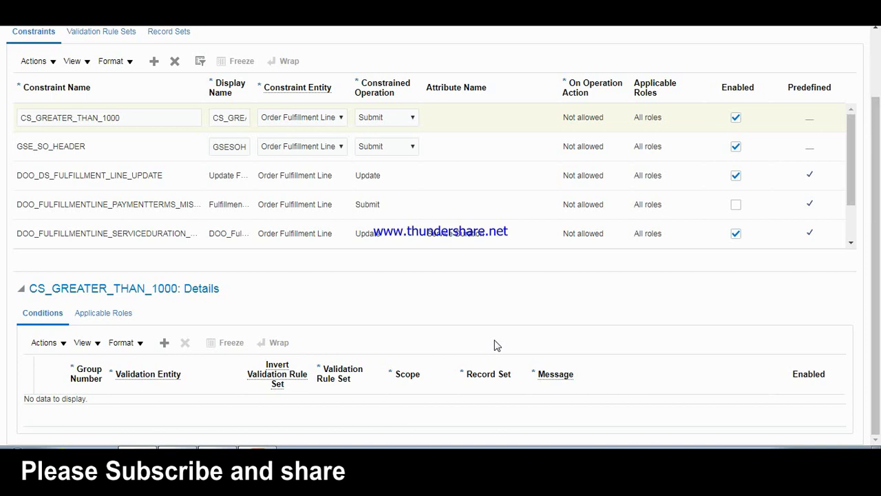
click(65, 349)
click(61, 361)
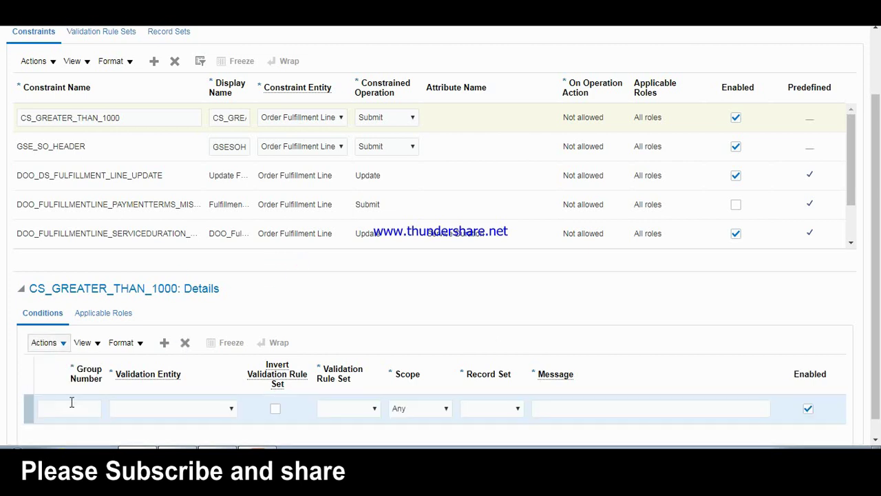
click(72, 406)
text(100)
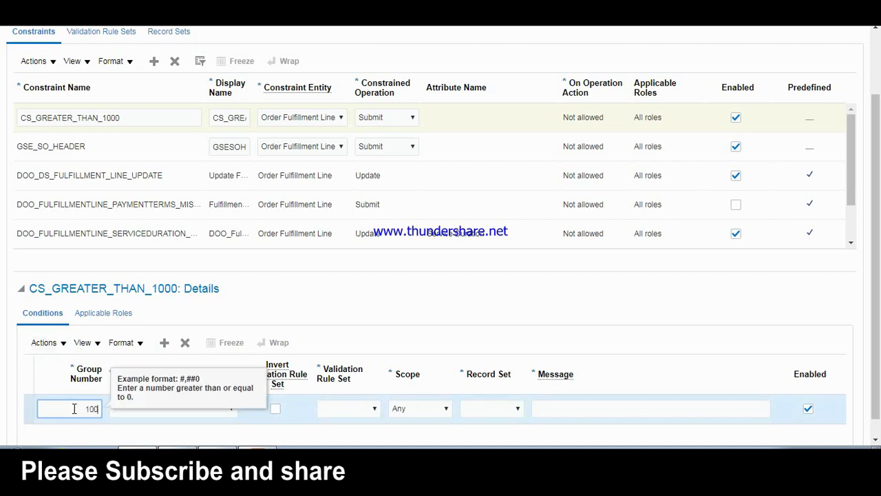
key(BackSpace)
key(Tab)
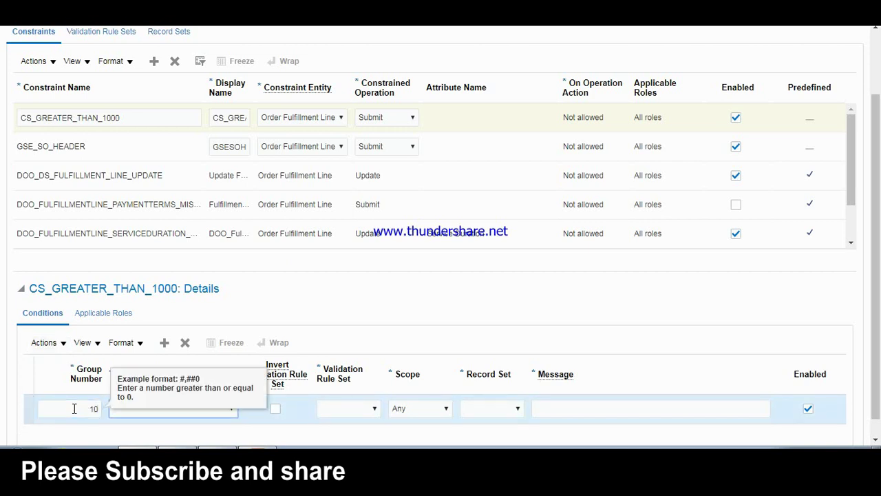
- Set the condition's validation entity to Order Fulfillment Line and its validation rule set to TEST
click(230, 409)
click(230, 409)
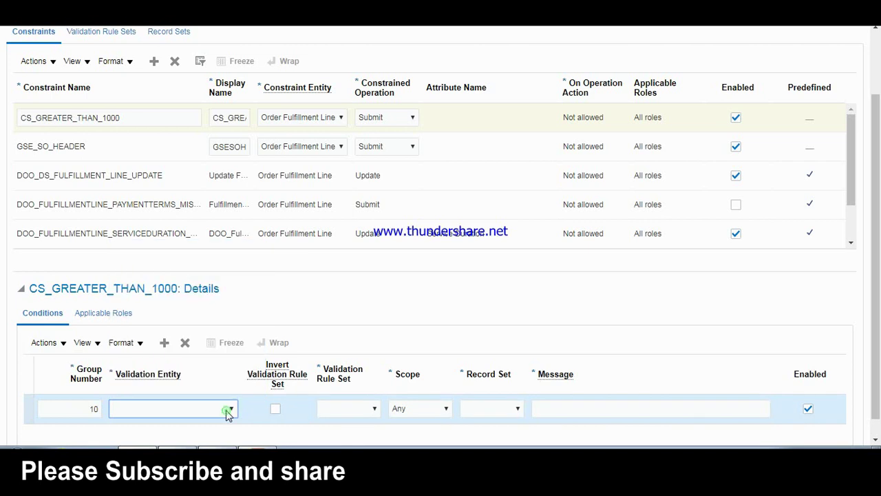
click(230, 409)
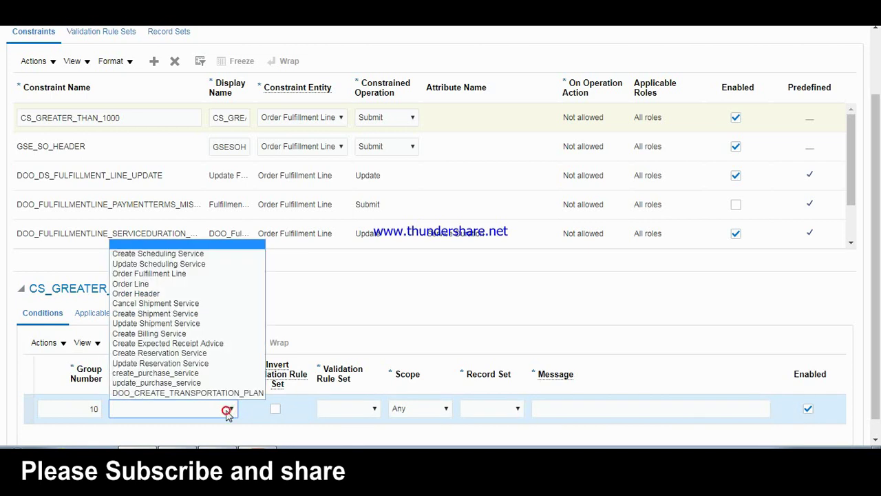
click(184, 273)
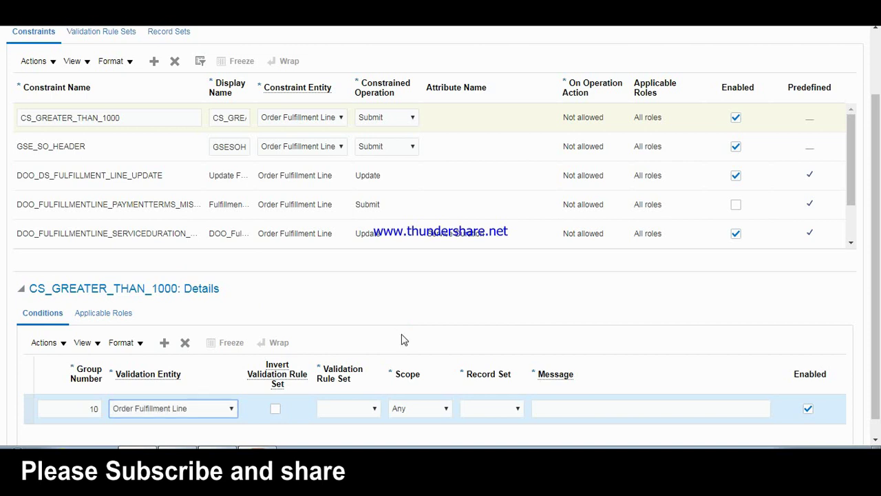
click(375, 407)
drag(539, 264, 534, 364)
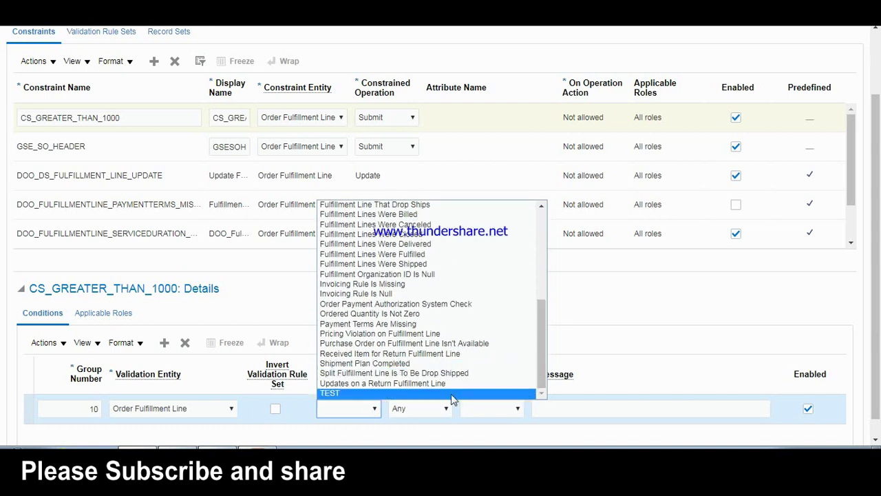
click(398, 395)
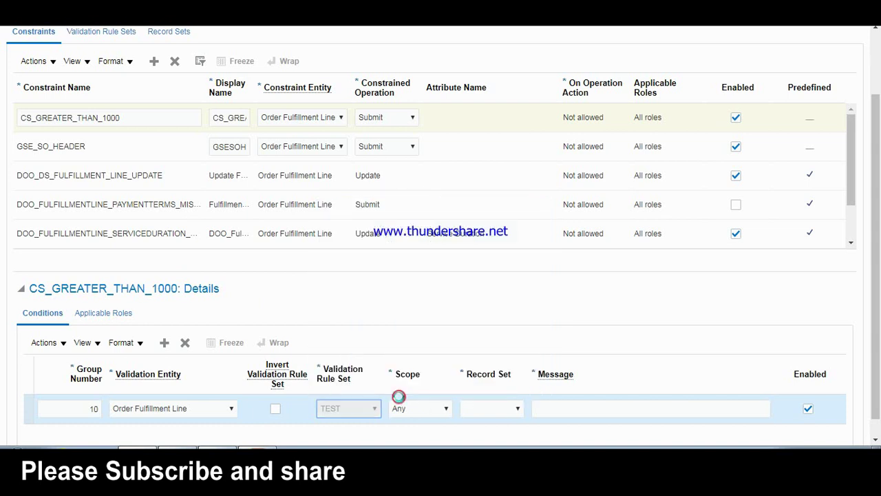
click(444, 410)
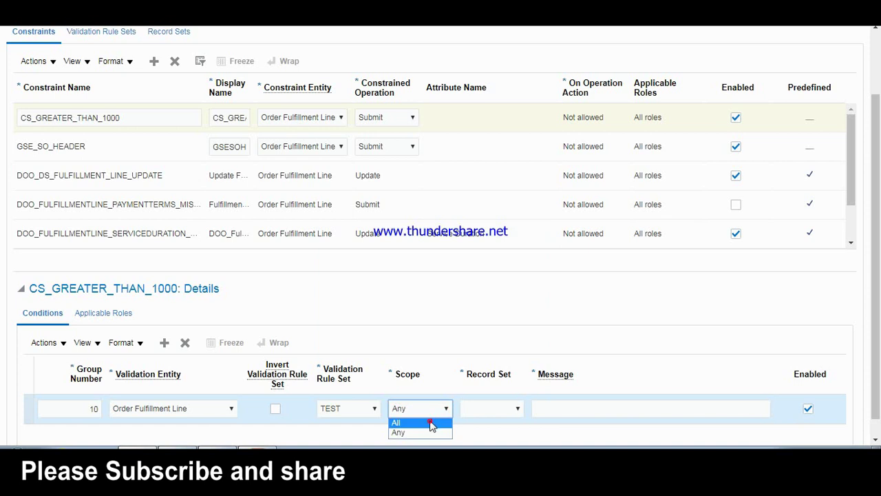
click(431, 423)
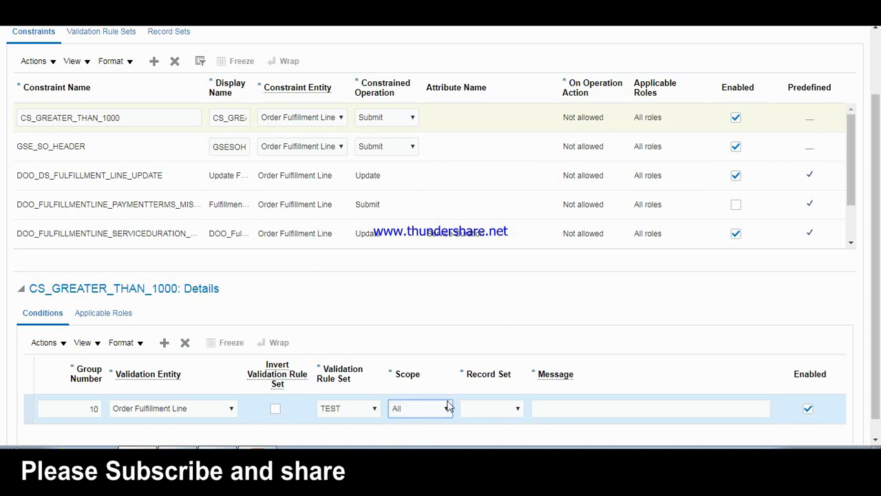
click(446, 408)
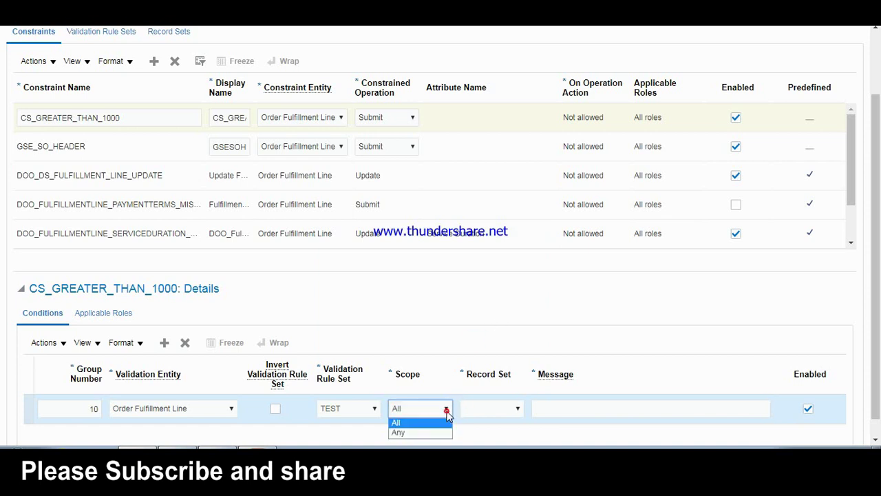
click(421, 431)
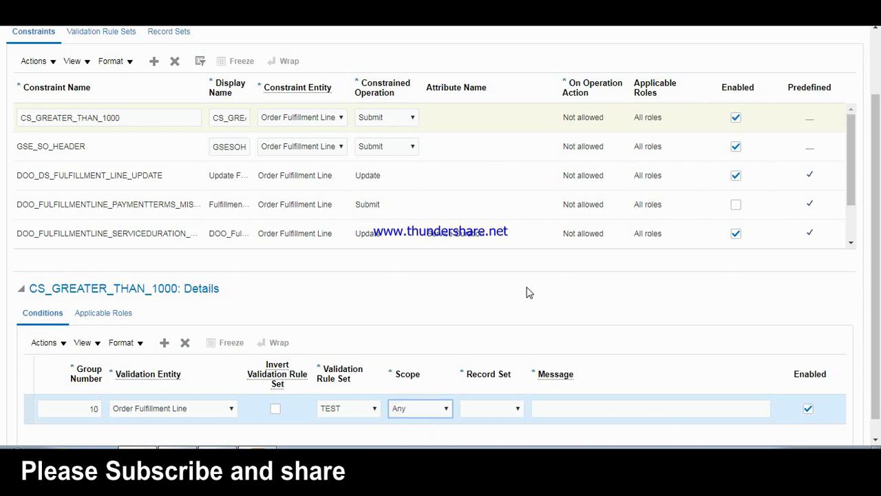
- Set the condition's record set to Fulfillment Line Default Record Set
click(517, 409)
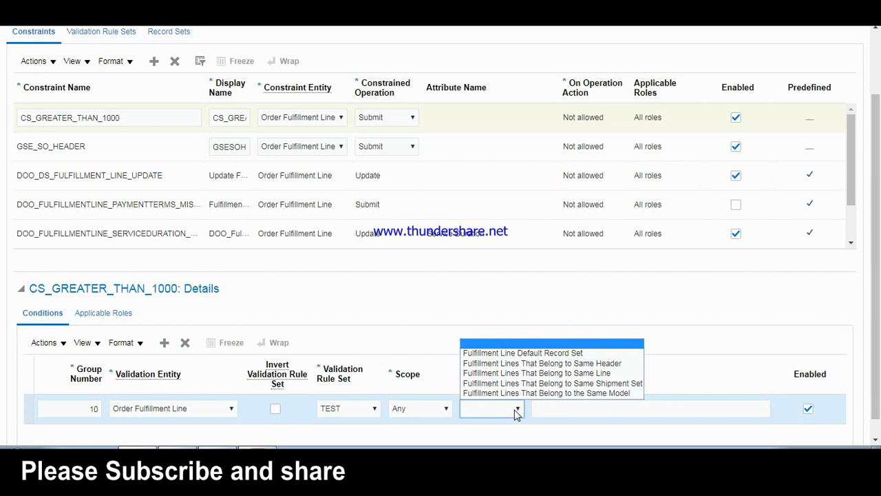
click(544, 353)
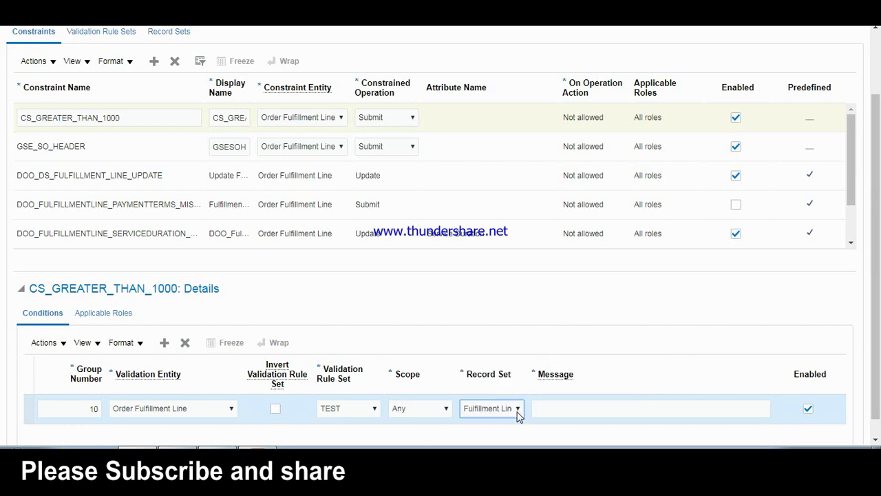
click(517, 411)
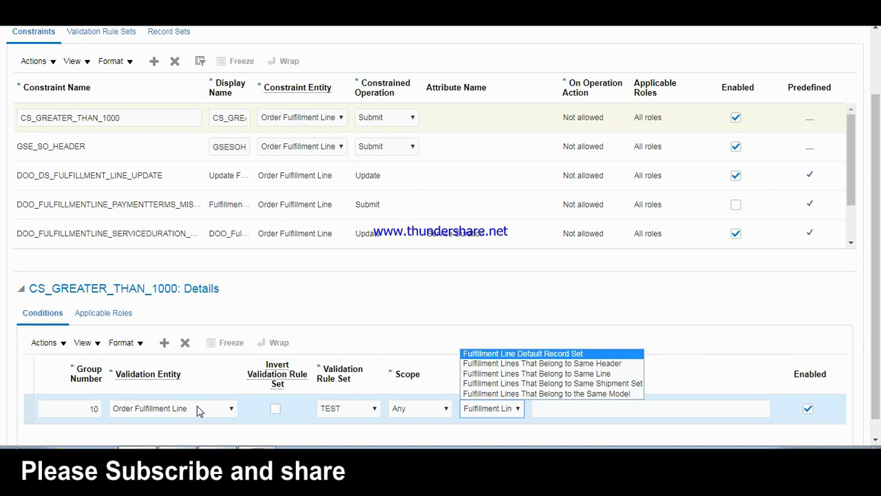
click(491, 355)
- Enter "Order Qty >1000 hence Cannot submit order" as the condition's message
click(606, 410)
click(605, 410)
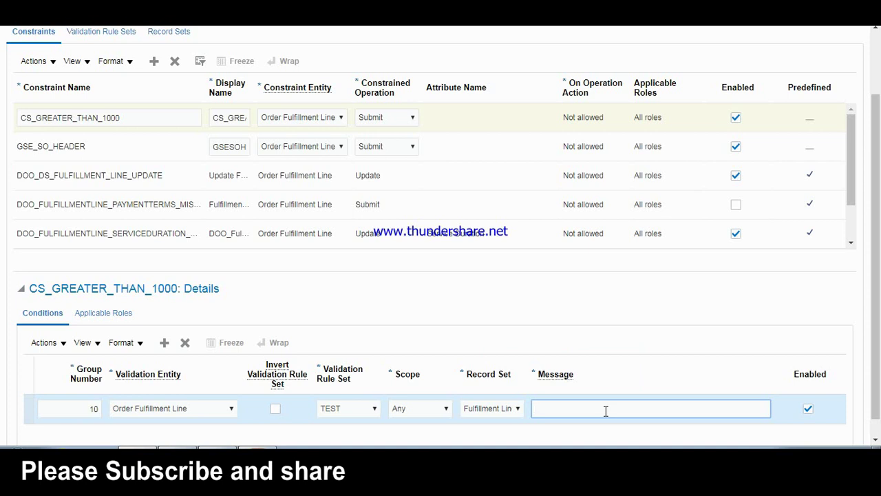
text(Cannot submit order)
key(Left)
key(Left)
key(Home)
text(Order )
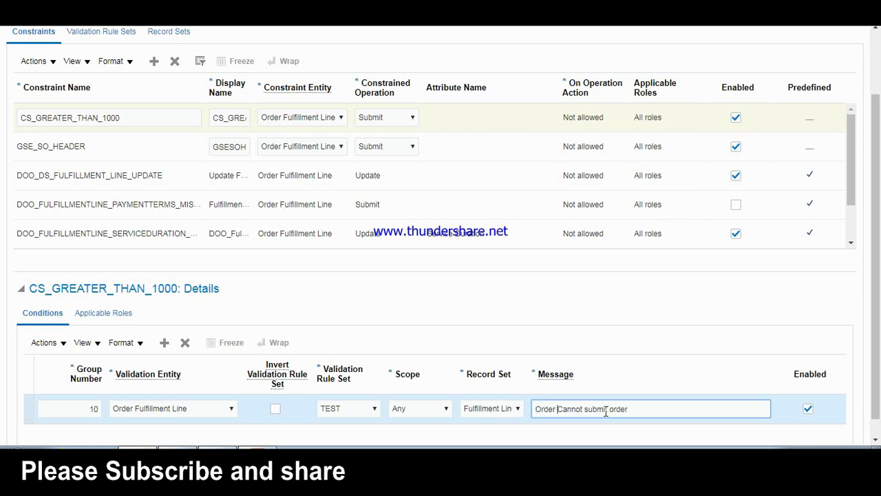
text(Qty )
text(>)
text(1000)
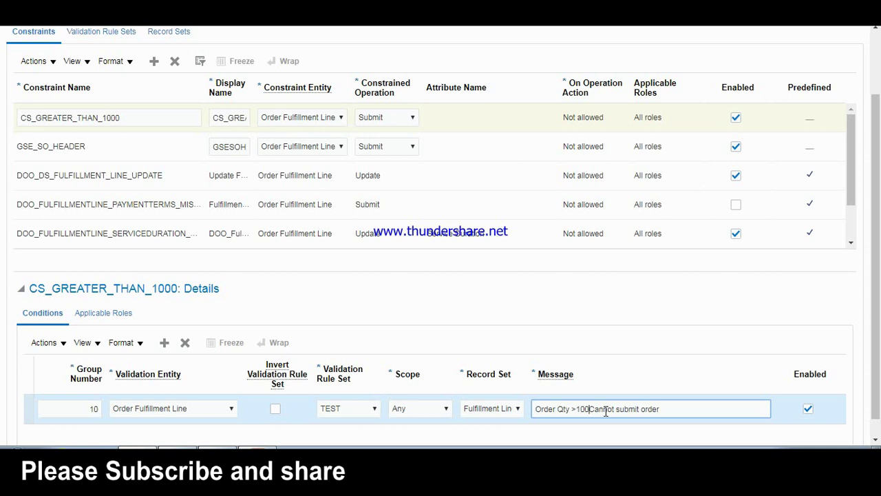
text( hence)
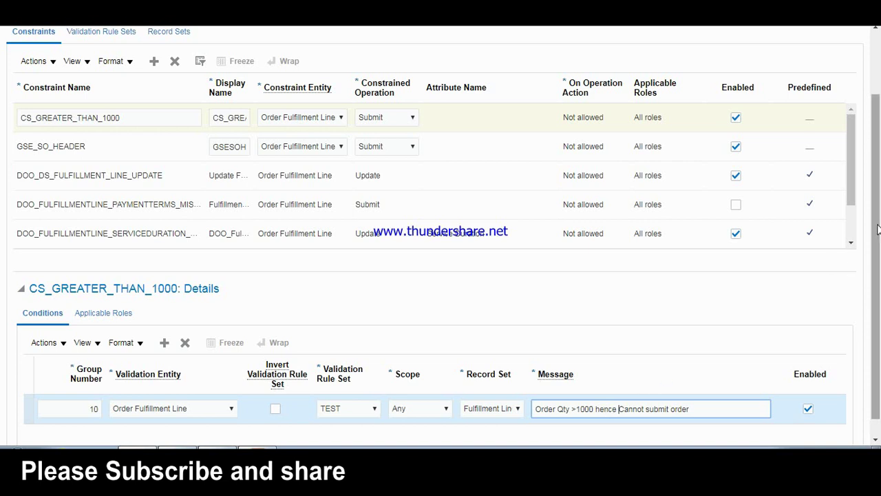
- Save the CS_GREATER_THAN_1000 constraint and generate the constraint validation packages
drag(878, 228, 878, 177)
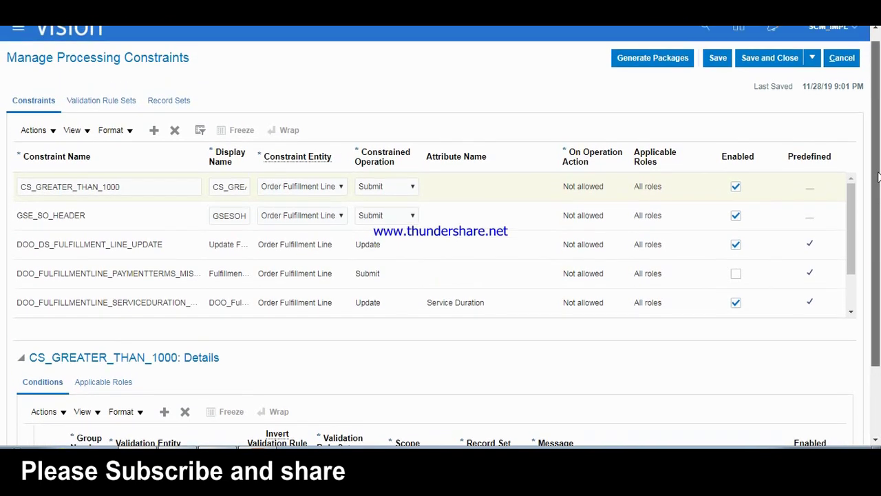
click(713, 60)
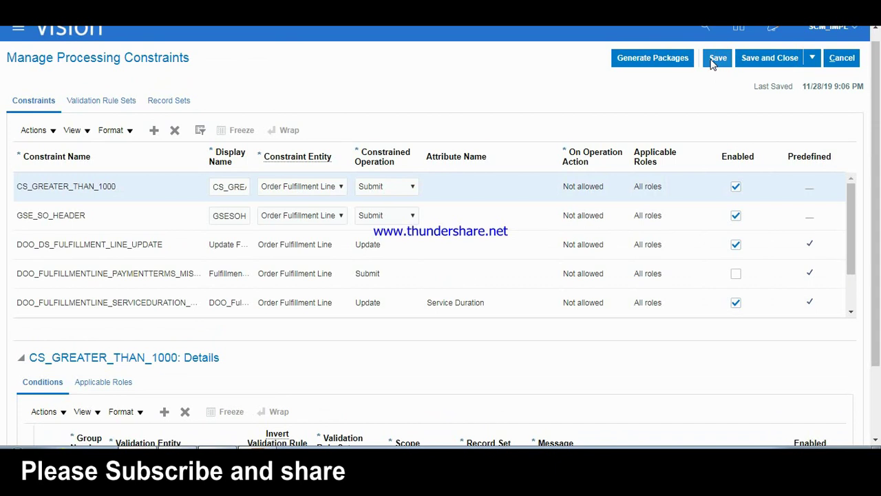
click(646, 61)
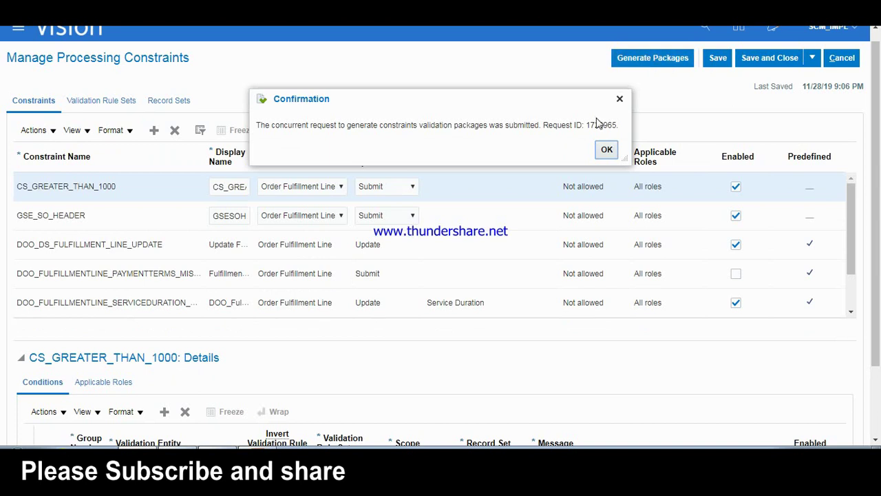
click(606, 149)
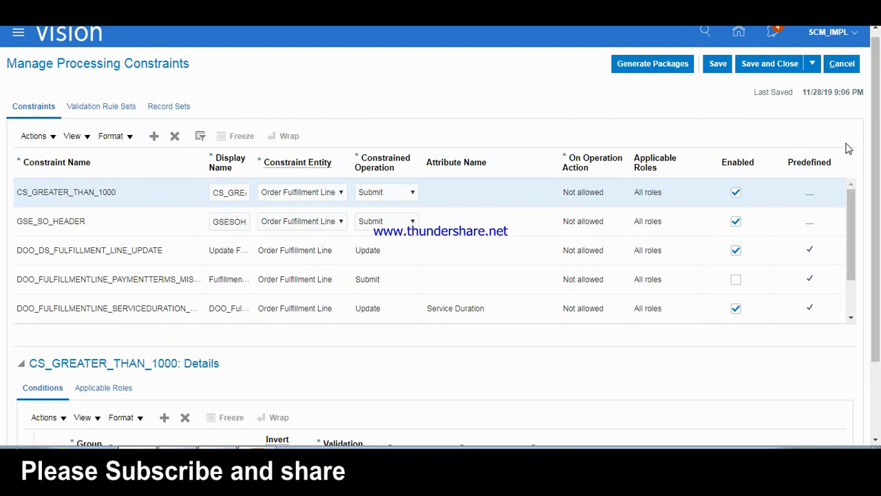
- Start a new separate browser session named My Session 26 and sign in to Oracle Applications Cloud with the prefilled credentials
drag(852, 241, 850, 273)
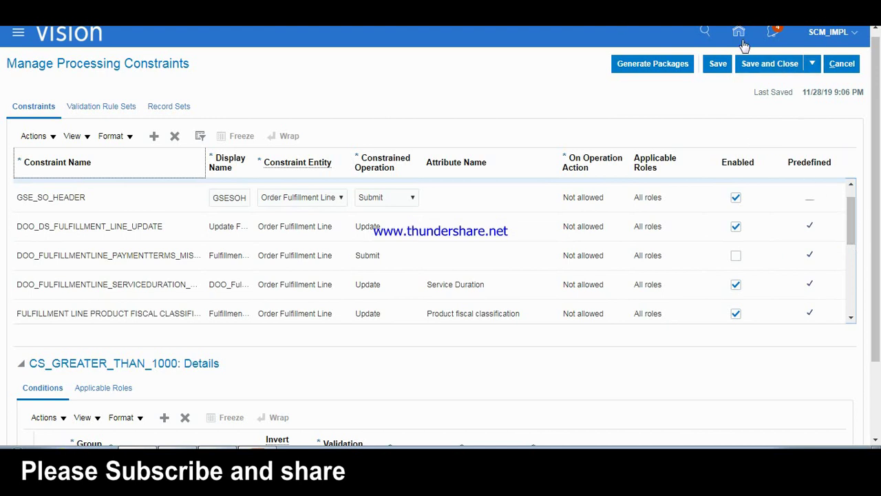
click(833, 31)
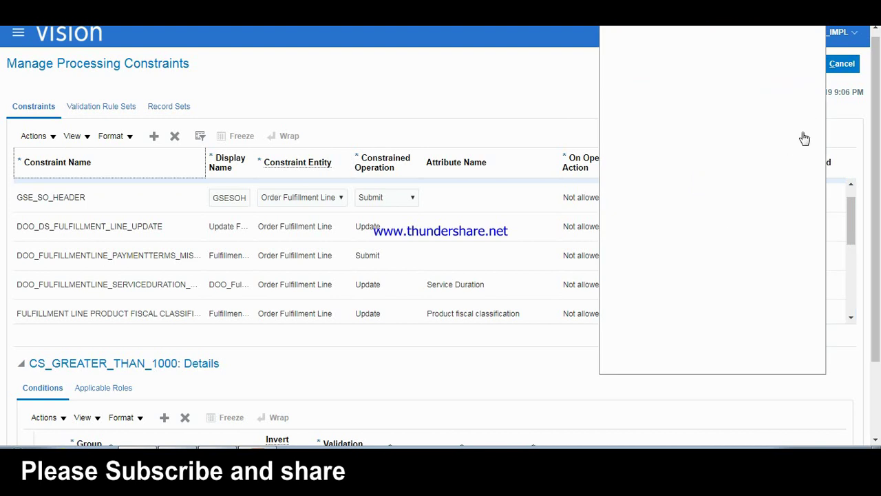
click(799, 145)
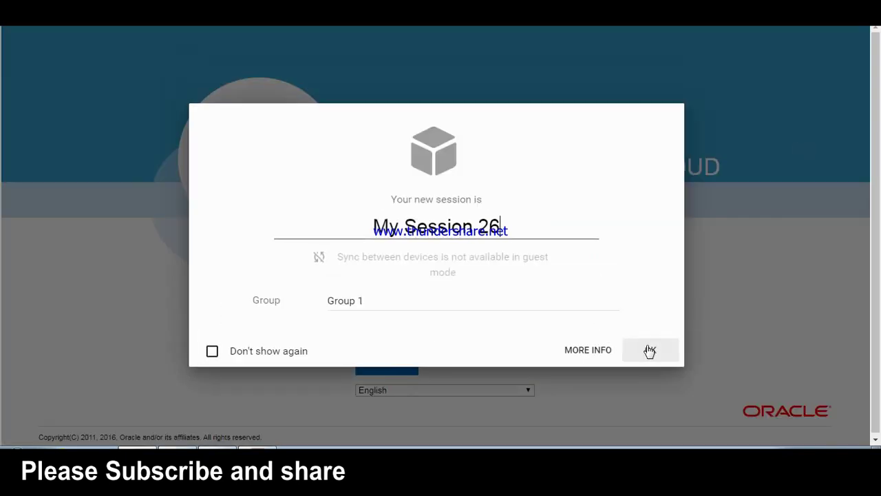
click(649, 351)
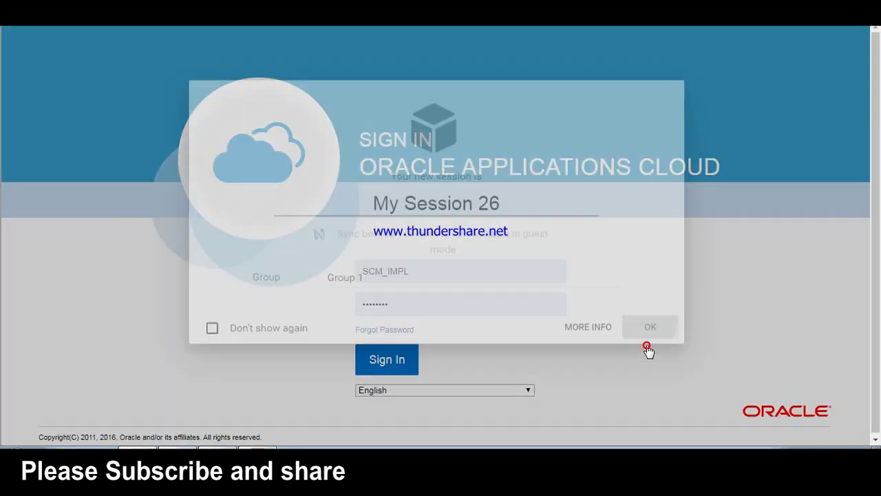
click(380, 366)
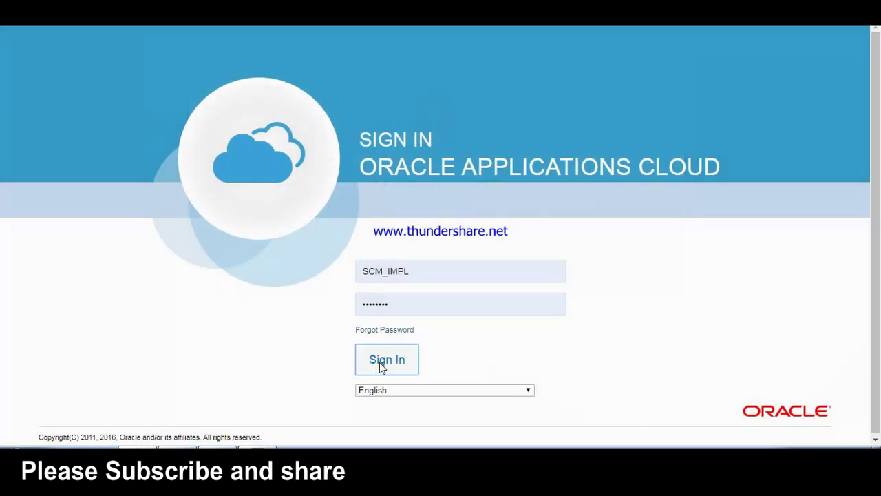
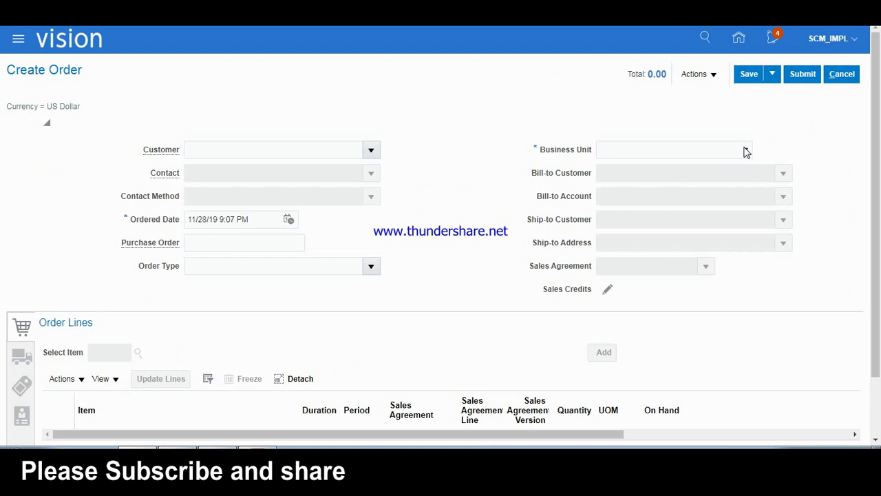
- Set the new order's business unit to US1 Business Unit and its customer to Computer Service and Rentals
text(us1)
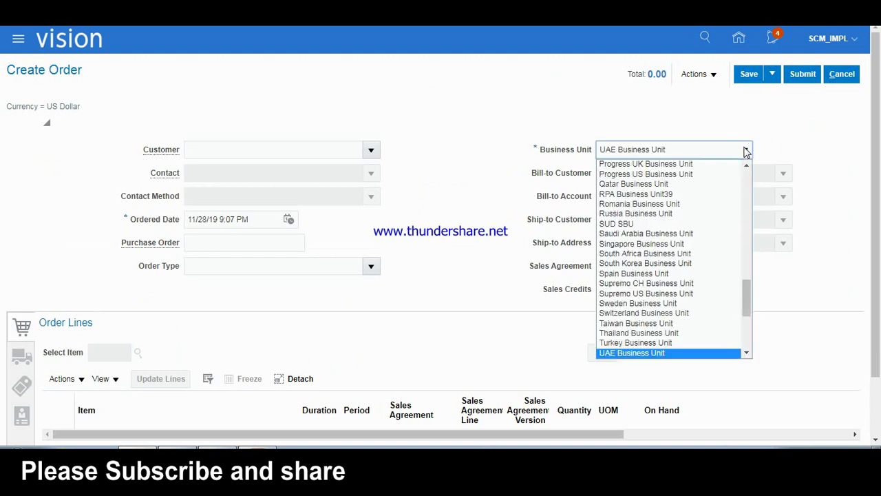
scroll(650, 344, down, 2)
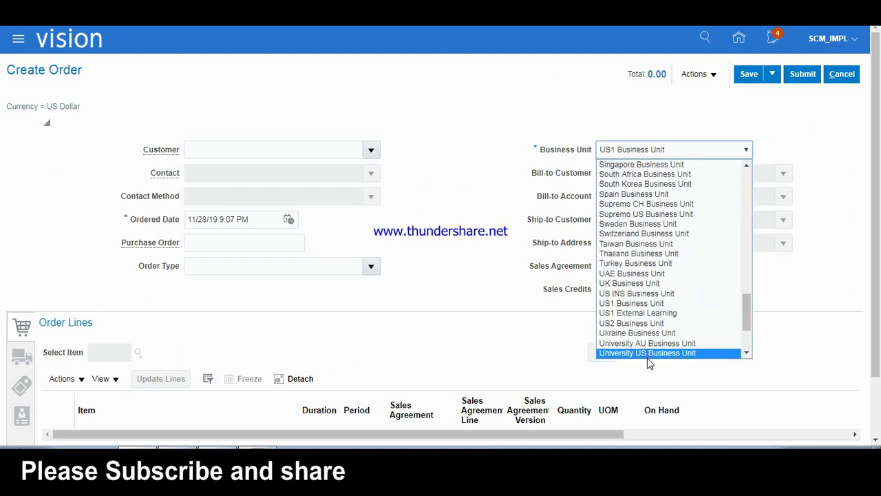
click(645, 303)
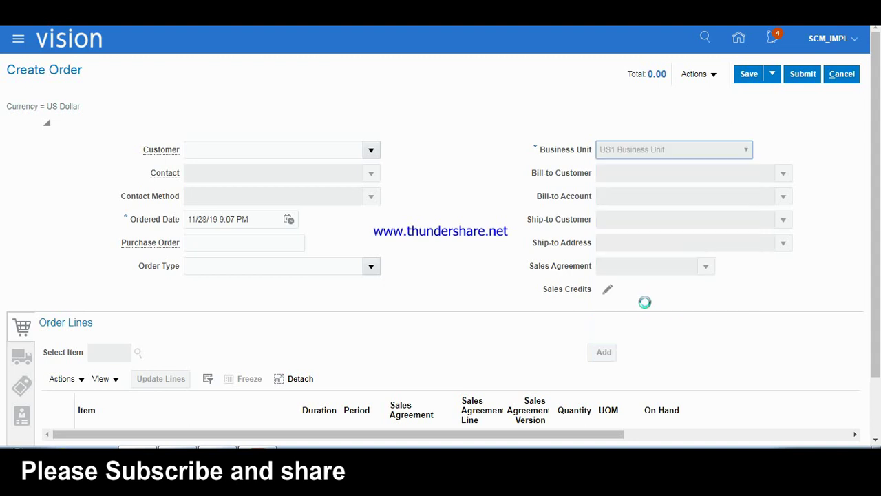
click(261, 148)
text(Computer Ser)
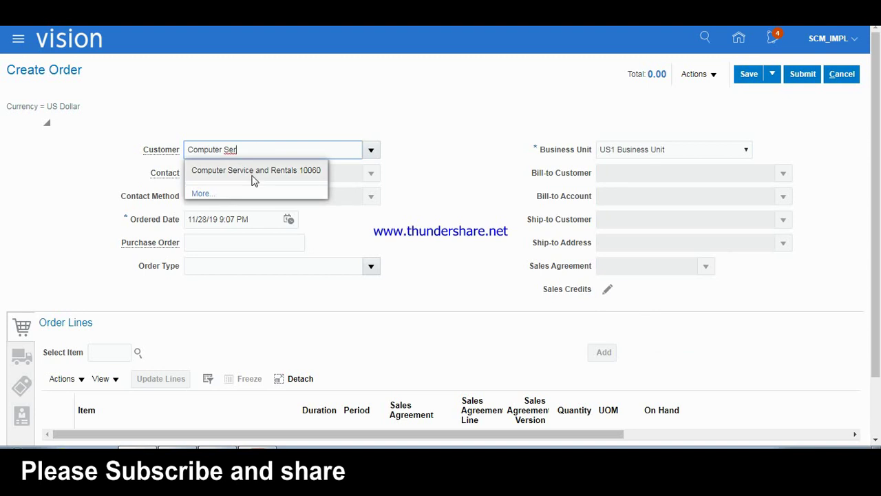
click(254, 176)
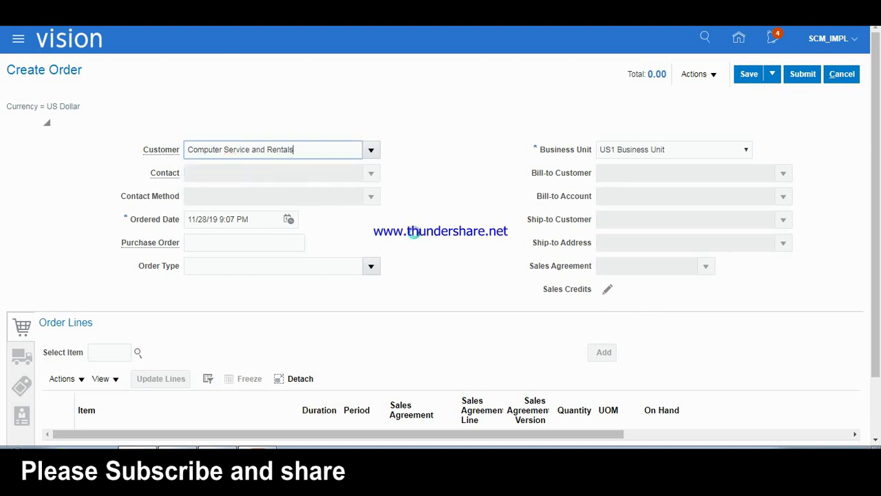
- Add item AS95001 to the order lines with a quantity of 1002
click(110, 347)
text(AS95001)
key(Tab)
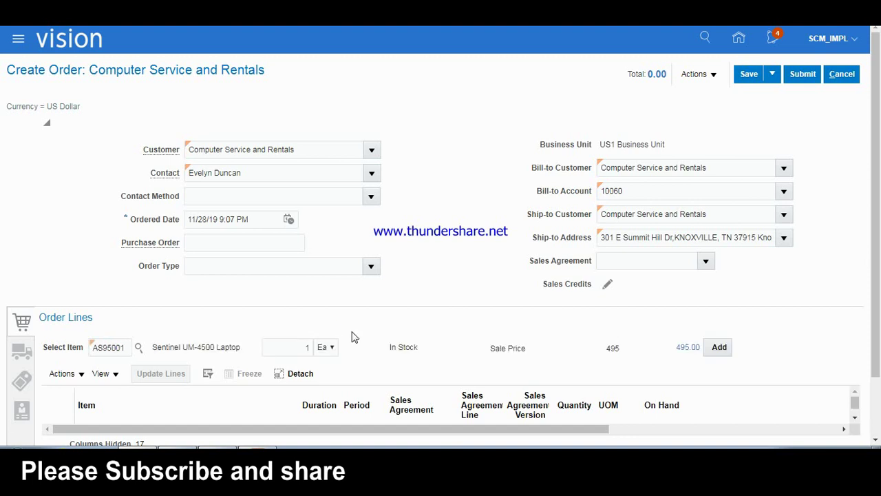
click(311, 348)
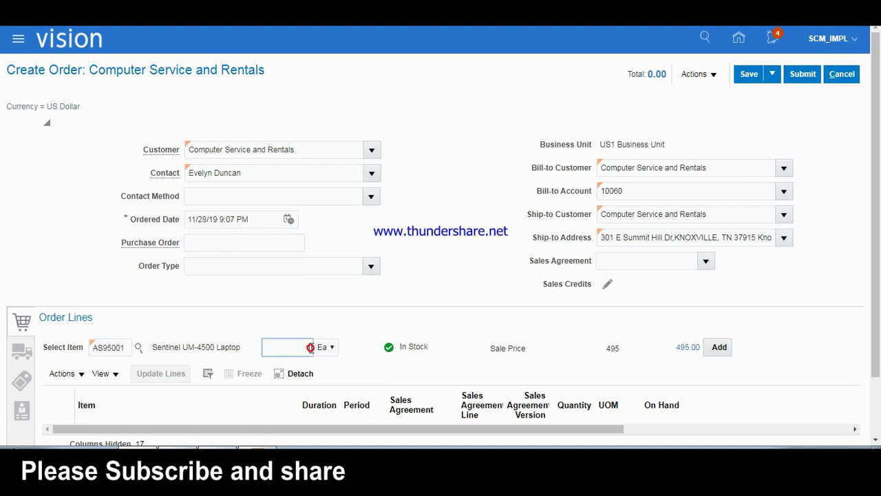
text(00)
text(01)
key(BackSpace)
key(BackSpace)
text(2)
key(Tab)
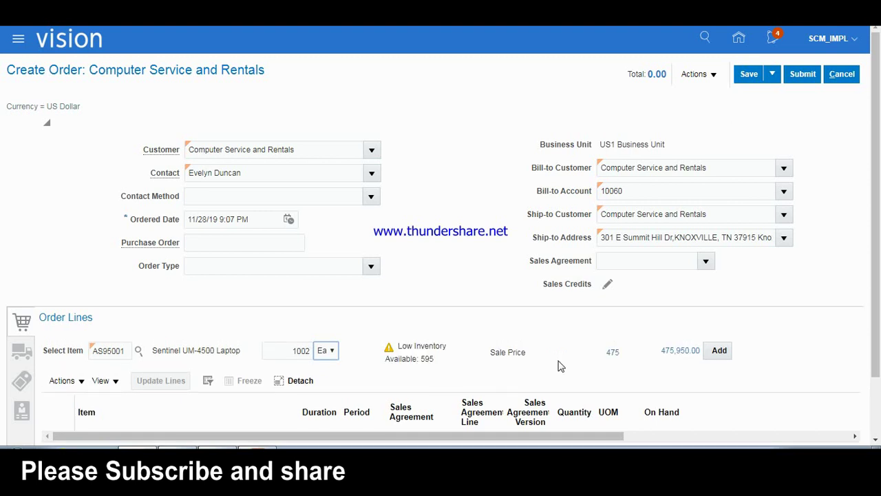
click(720, 354)
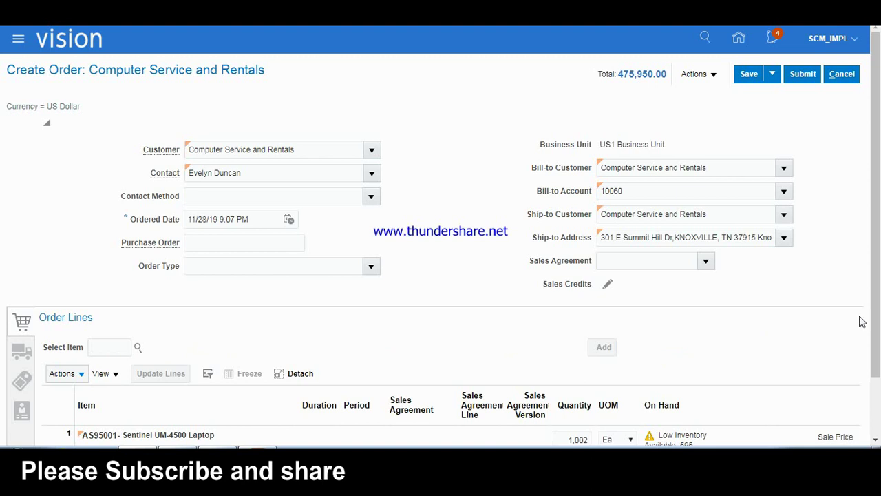
- Show all hidden columns in the Order Lines table and look through the laptop line's fields
drag(877, 323, 876, 376)
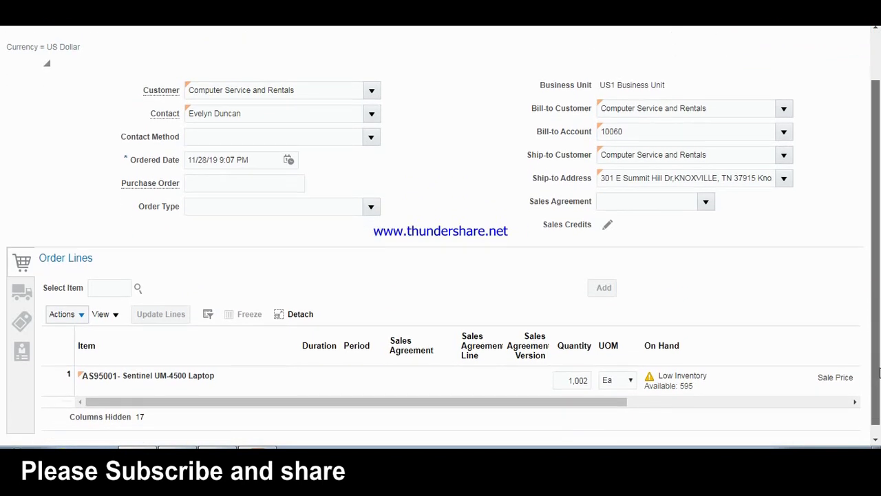
click(135, 368)
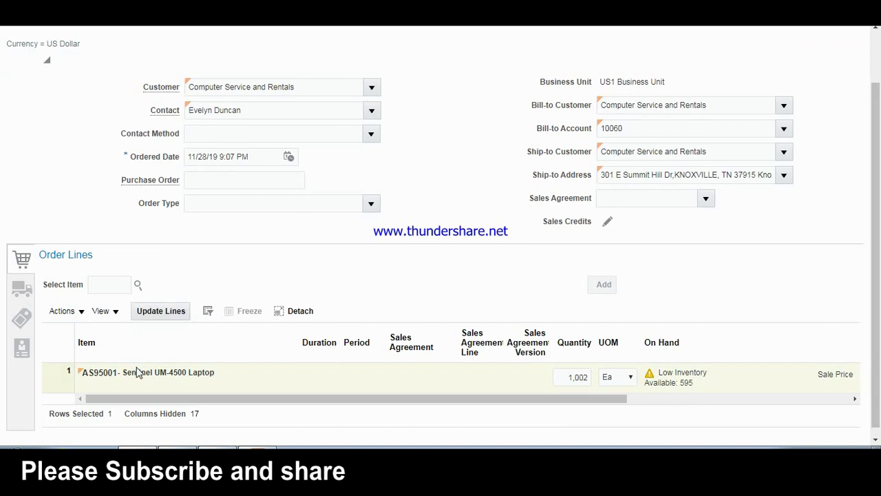
click(78, 311)
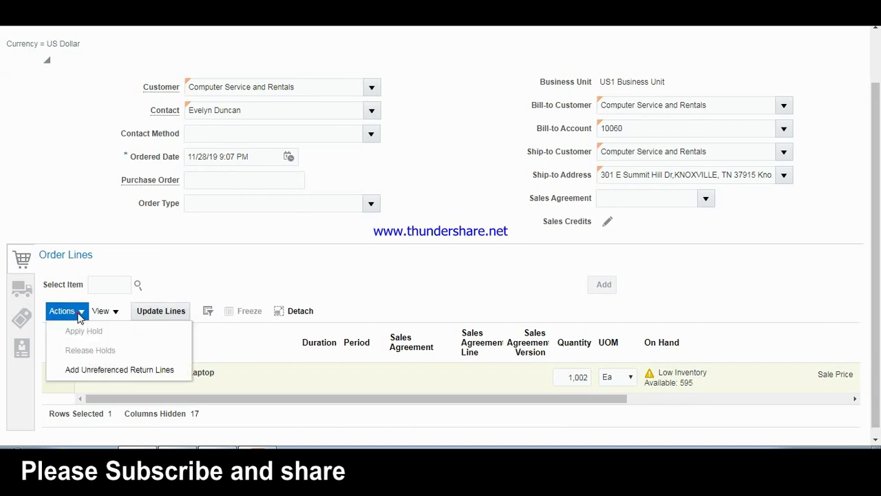
click(298, 357)
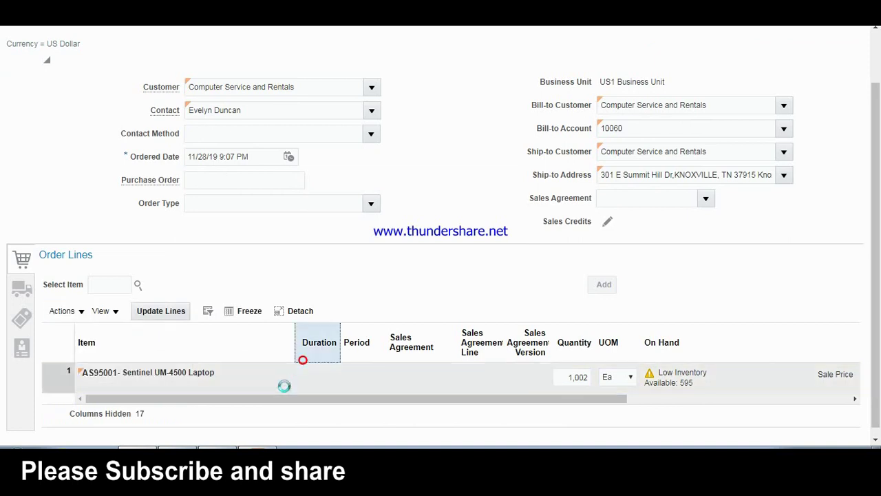
drag(261, 402, 546, 416)
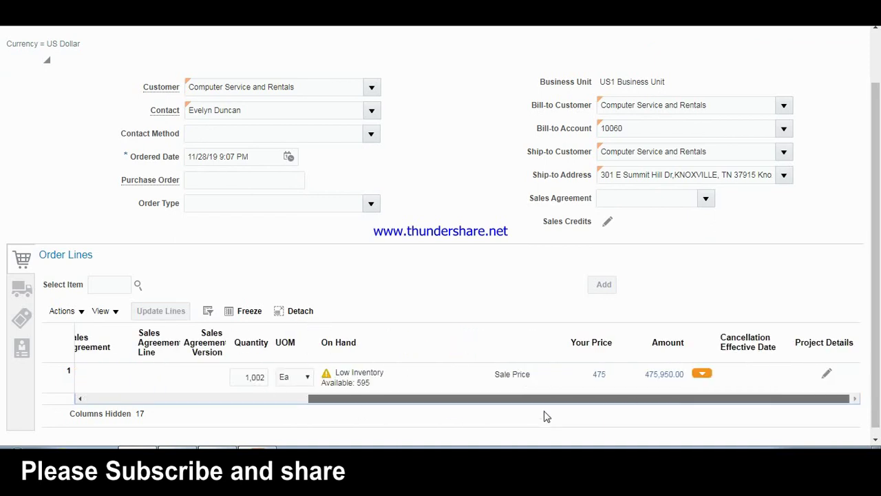
click(116, 313)
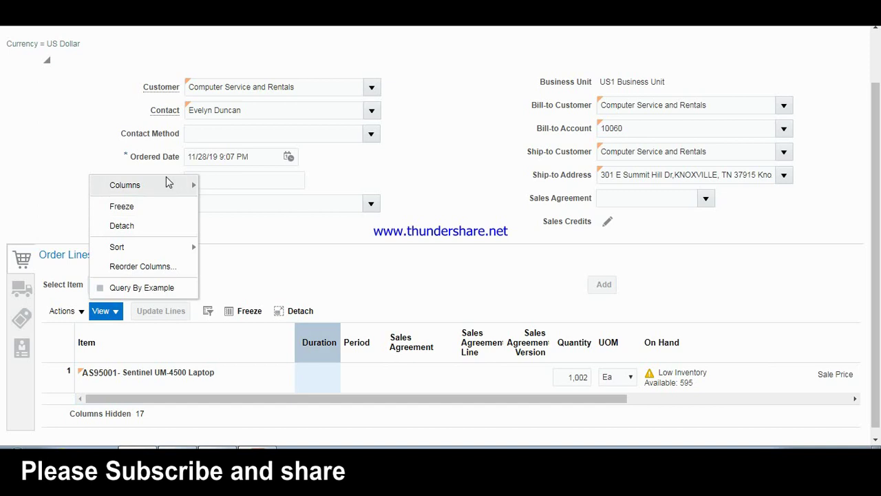
click(166, 181)
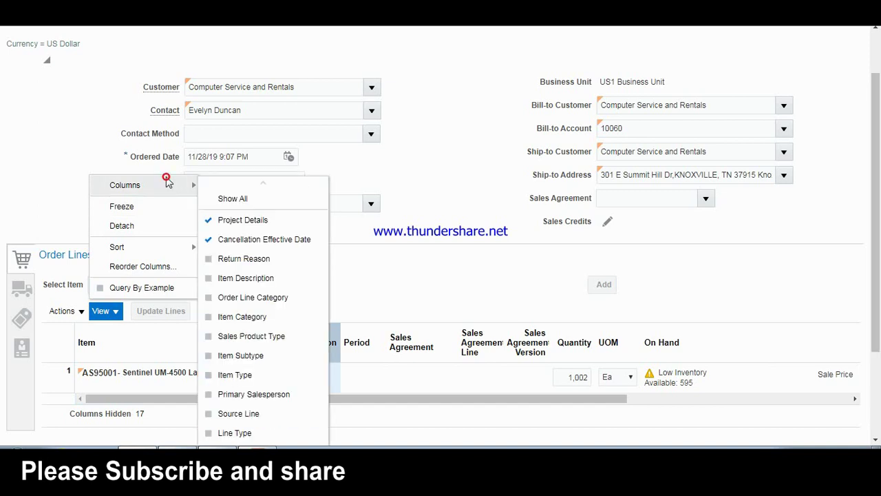
click(227, 201)
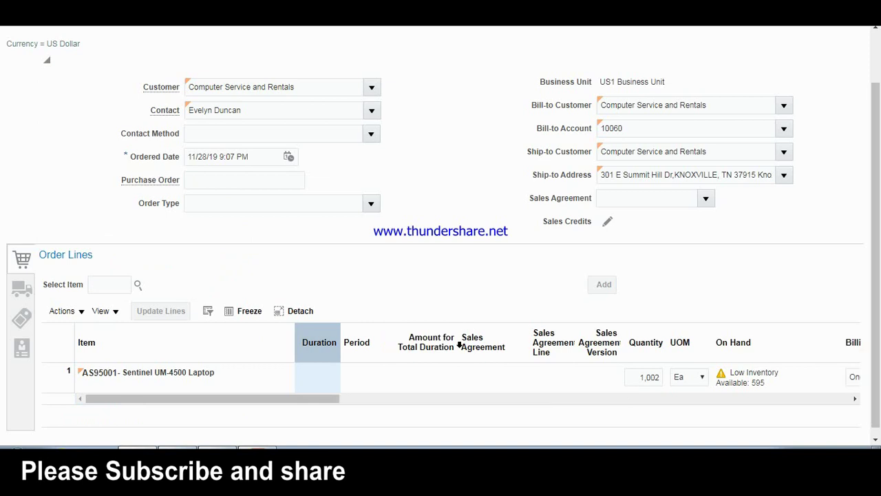
drag(326, 402, 610, 429)
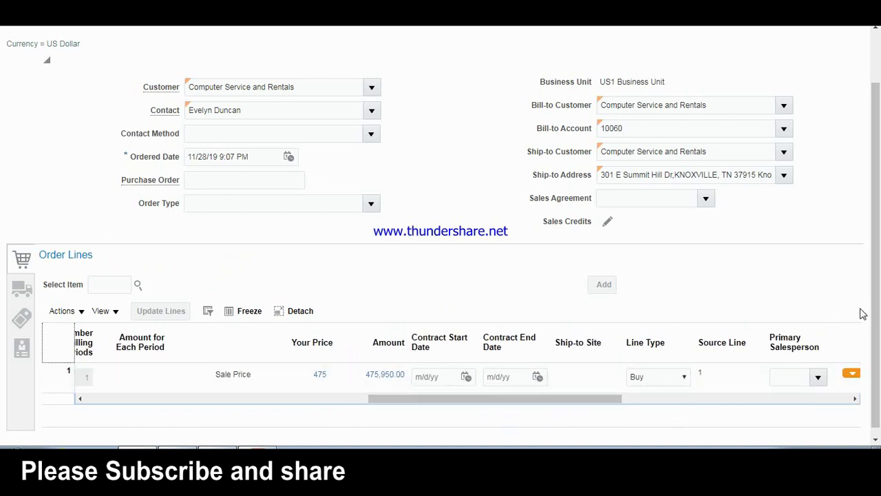
- Save the order and set the warehouse in its supply shipment details to 001
drag(871, 310, 868, 156)
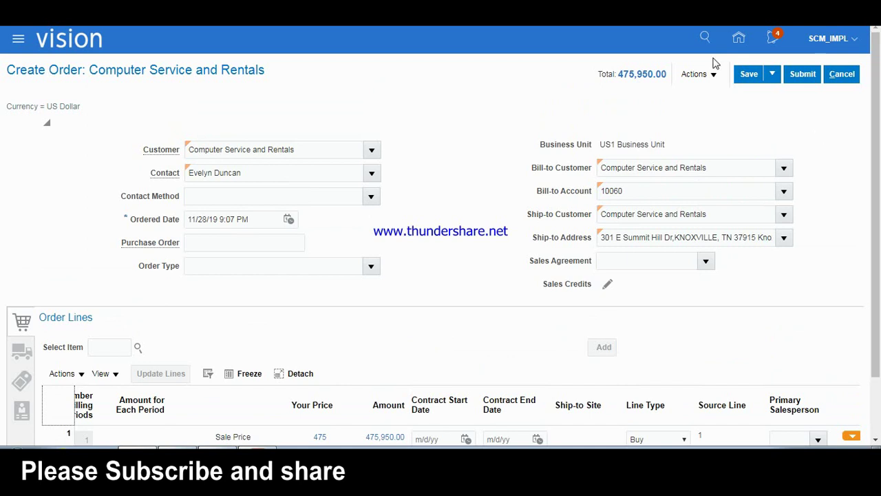
click(751, 73)
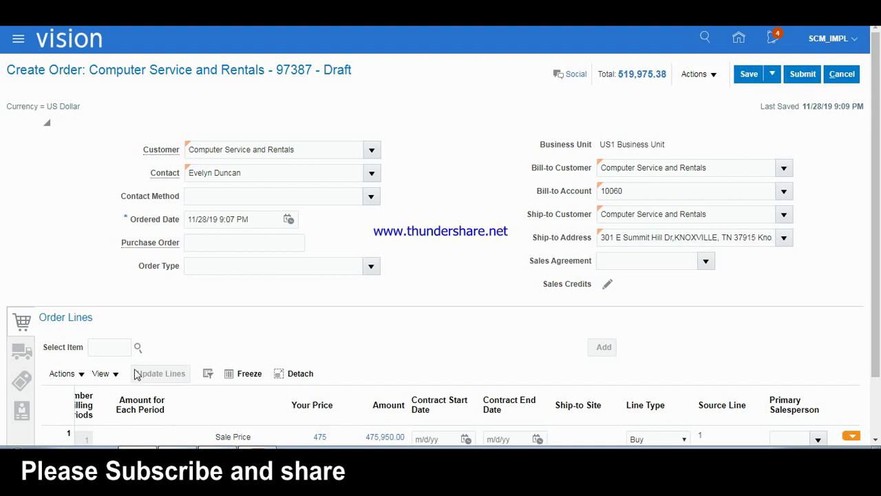
click(8, 344)
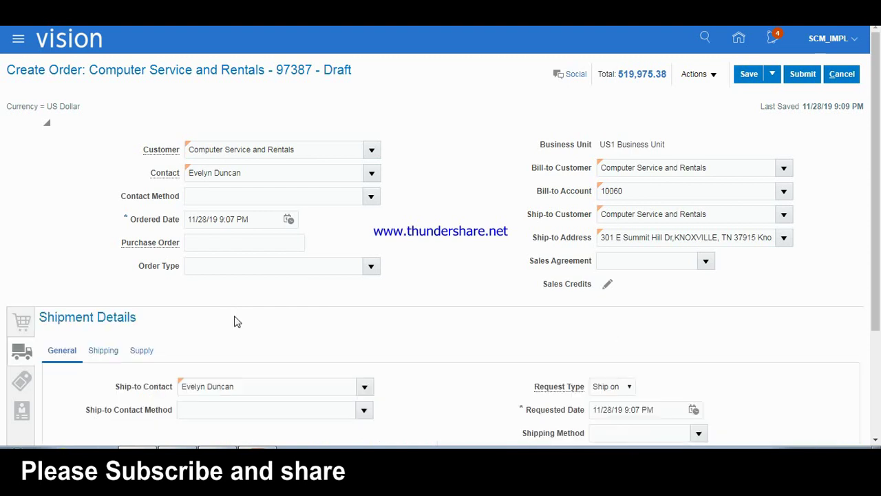
click(142, 351)
click(234, 394)
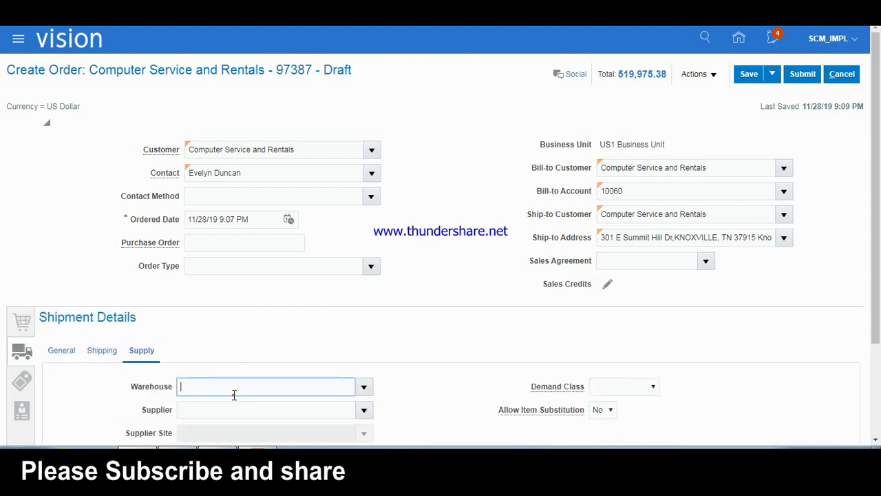
text(001)
key(Tab)
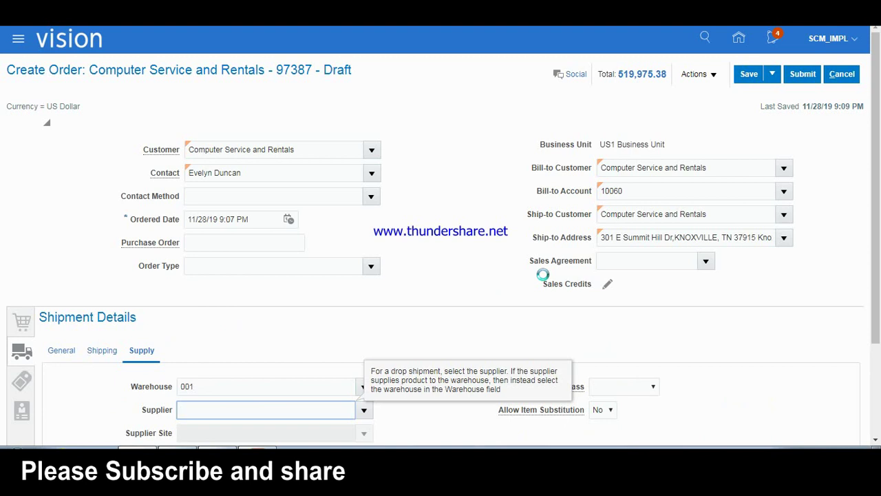
- Return to the order lines, try to submit the order, and dismiss the validation message
click(24, 327)
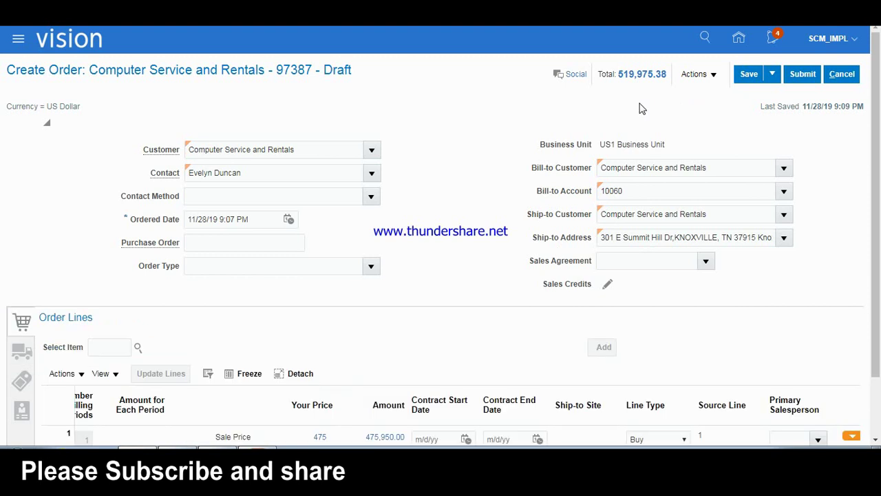
click(802, 75)
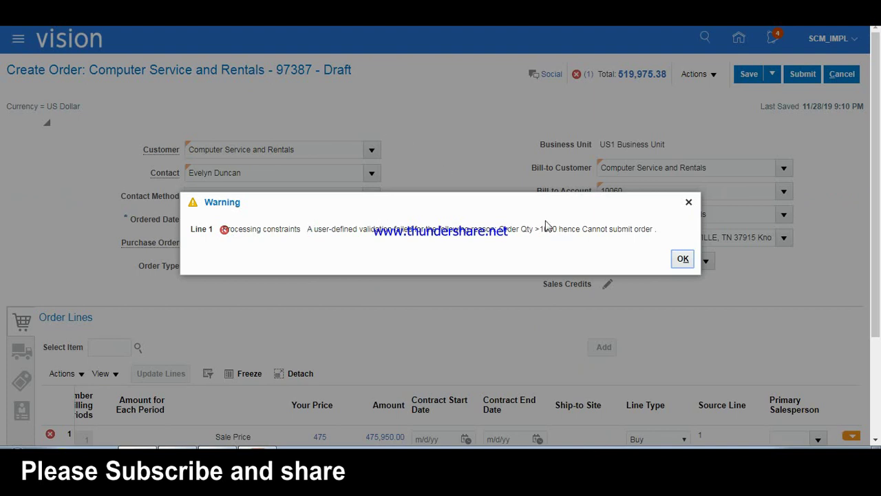
drag(500, 230, 653, 229)
click(582, 265)
click(681, 261)
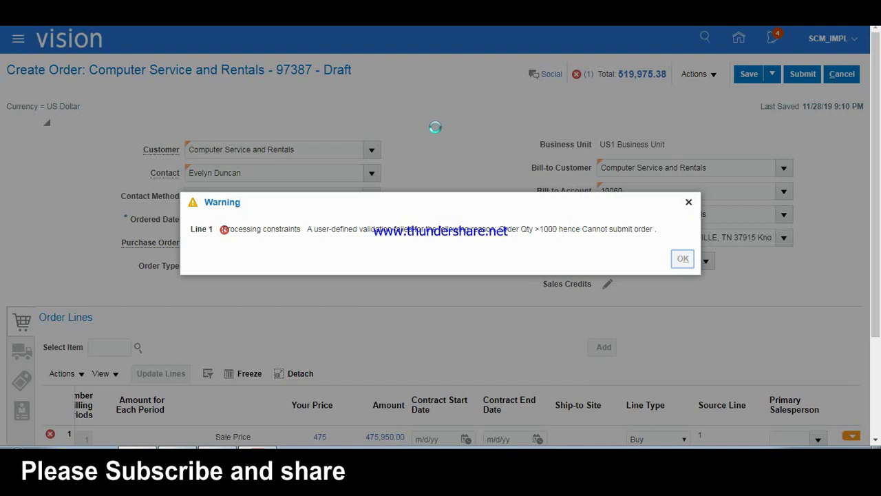